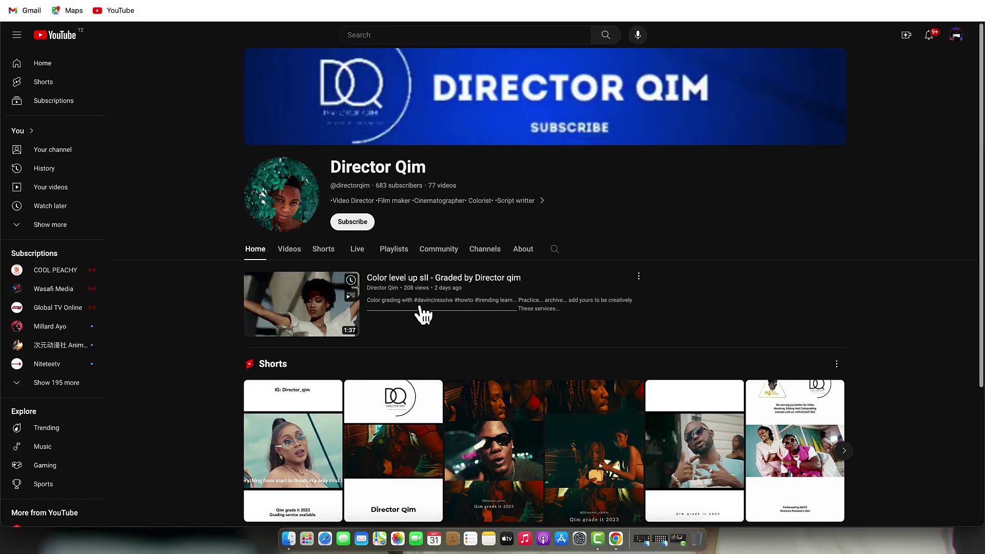
- Subscribe to the Director Qim channel, turn on all of its notifications and go to its videos
{"action": "left_click", "coordinate": [356, 225]}
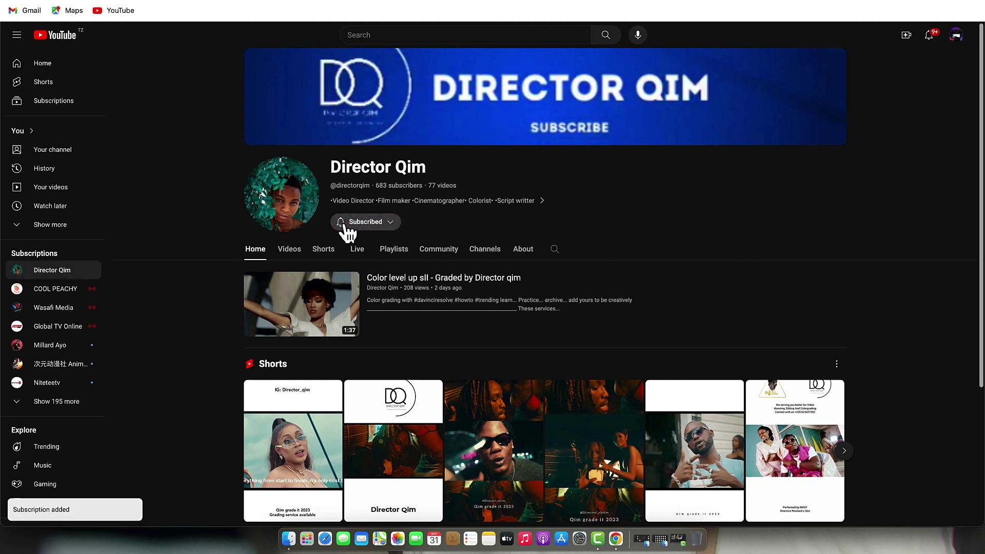
{"action": "left_click", "coordinate": [346, 227]}
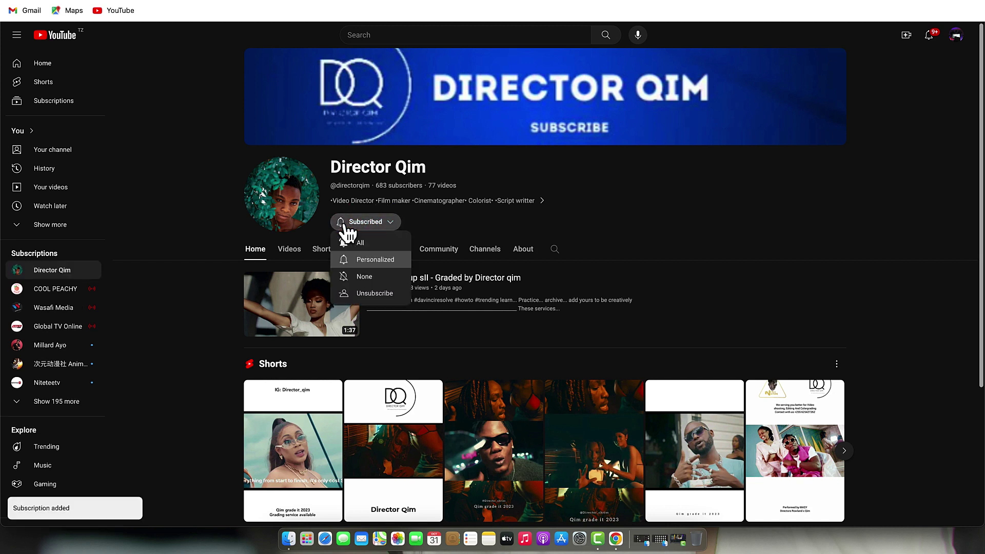
{"action": "left_click", "coordinate": [369, 246]}
{"action": "left_click", "coordinate": [290, 251]}
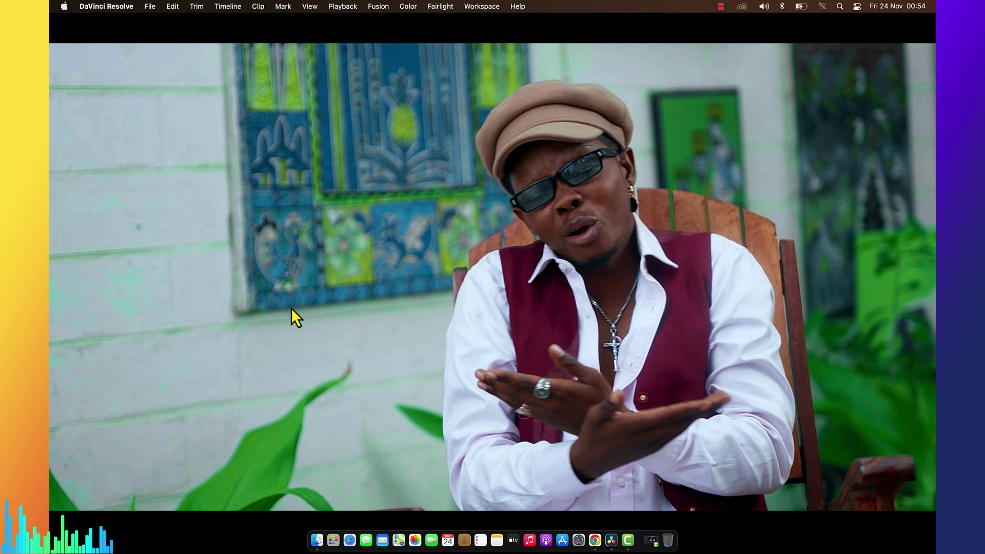
- Leave the full-screen preview, enlarge the Lightbox thumbnails and look through the clips of the whole timeline
{"action": "key", "text": "Escape"}
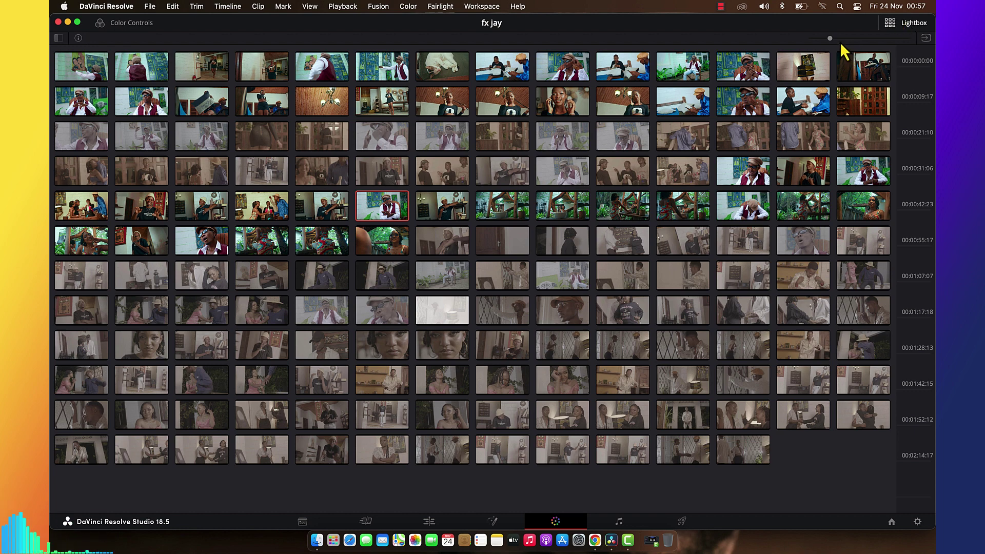
{"action": "left_click_drag", "start_coordinate": [841, 43], "coordinate": [893, 36]}
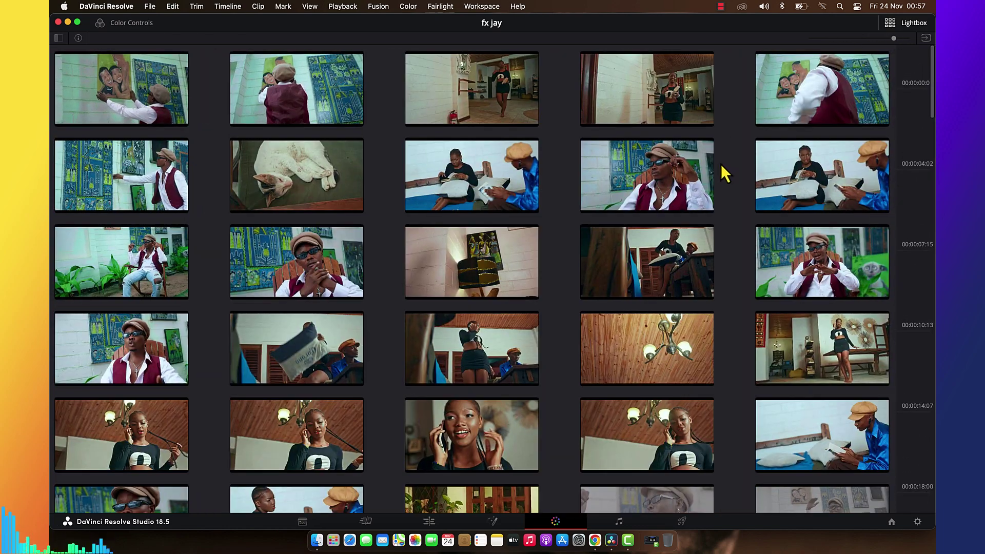
{"action": "scroll", "coordinate": [724, 173], "scroll_direction": "down", "scroll_amount": 15}
{"action": "scroll", "coordinate": [724, 164], "scroll_direction": "down", "scroll_amount": 20}
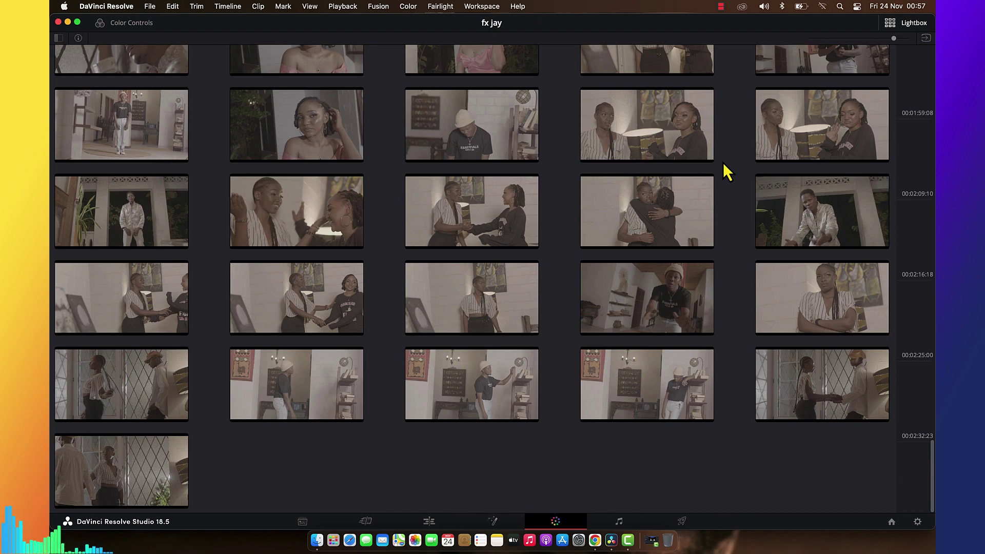
{"action": "scroll", "coordinate": [723, 163], "scroll_direction": "up", "scroll_amount": 20}
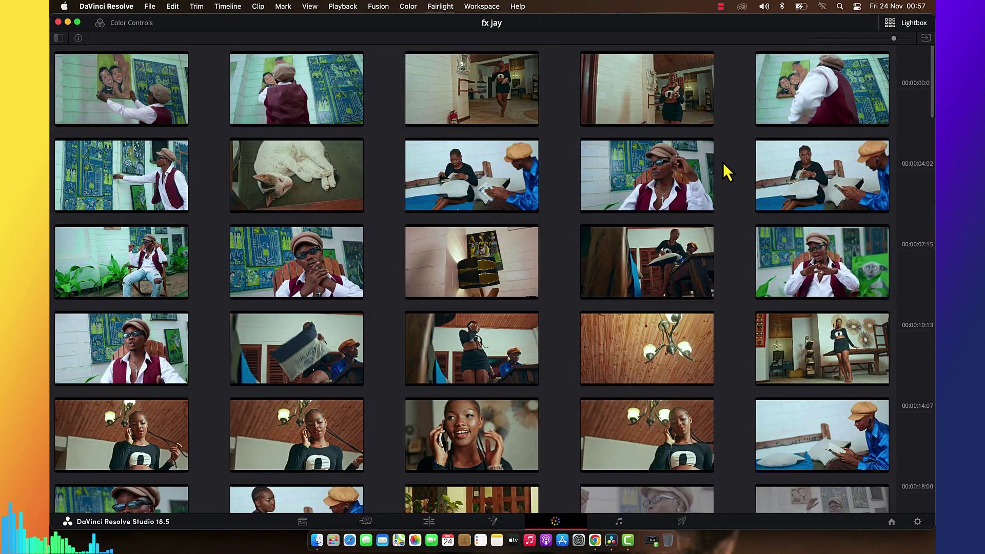
{"action": "scroll", "coordinate": [723, 164], "scroll_direction": "down", "scroll_amount": 7}
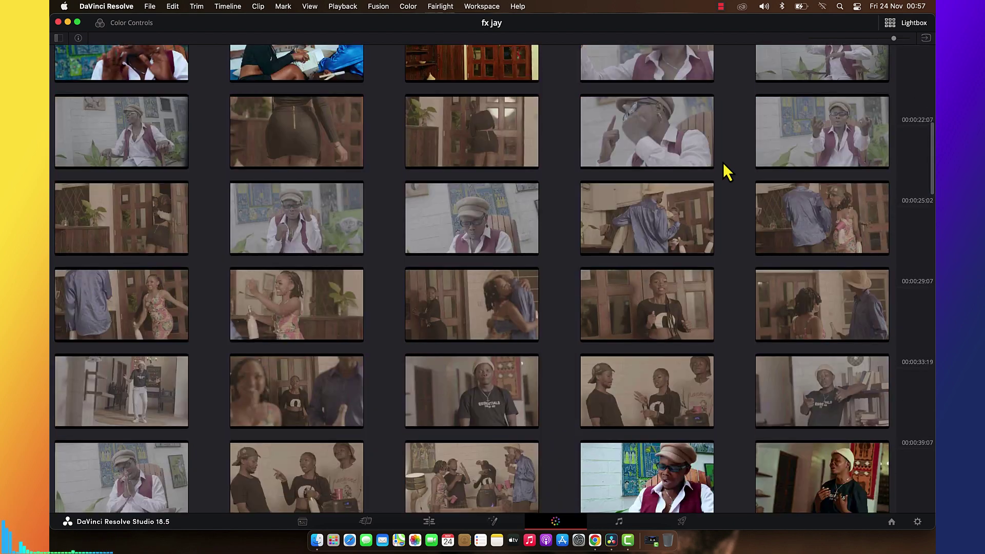
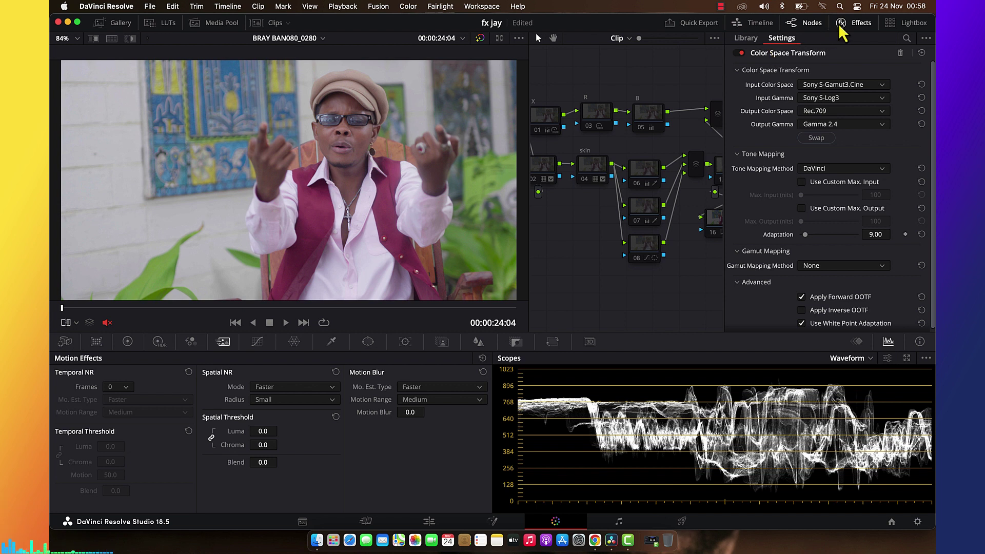
- Hide the Color Space Transform effect settings and enable node 03, labelled R
{"action": "left_click", "coordinate": [856, 24]}
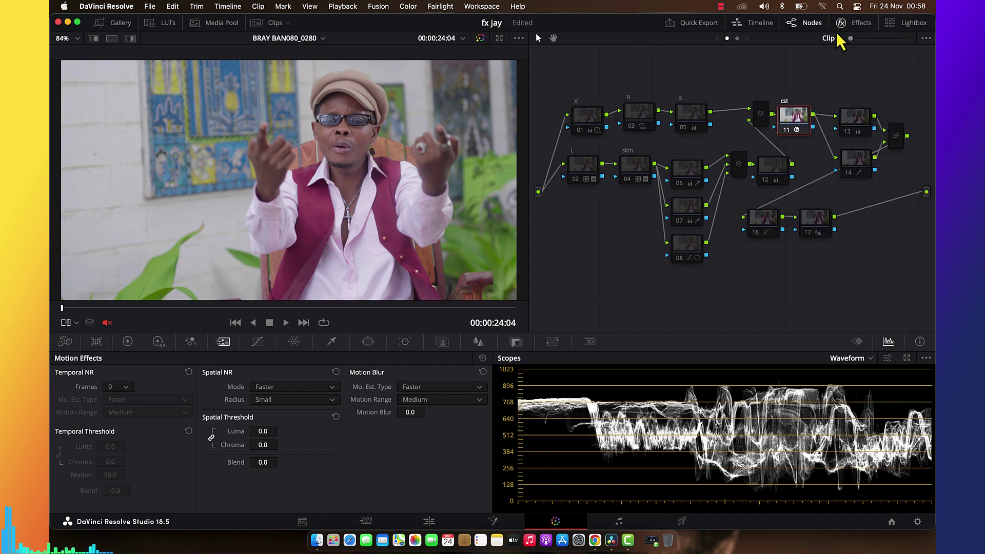
{"action": "left_click", "coordinate": [584, 123]}
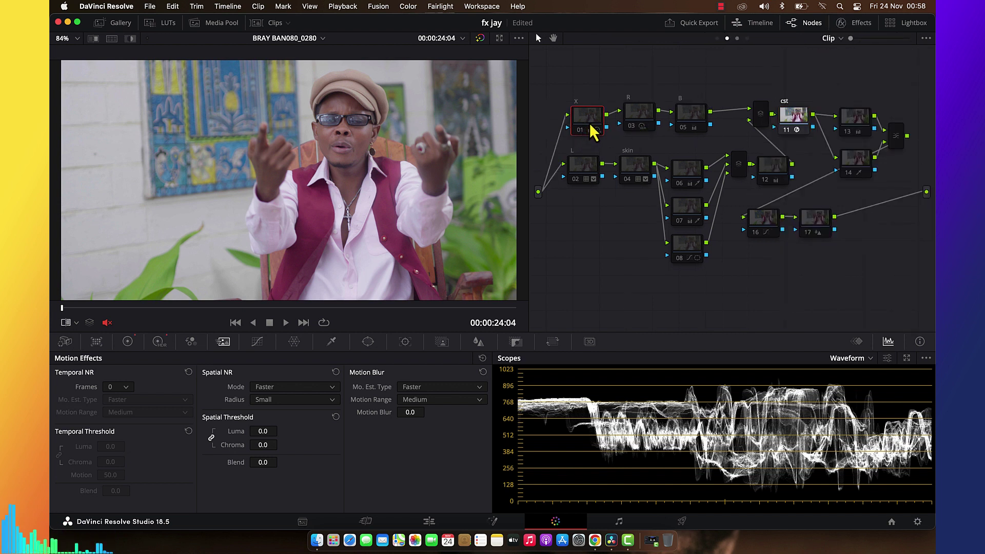
{"action": "left_click", "coordinate": [638, 115]}
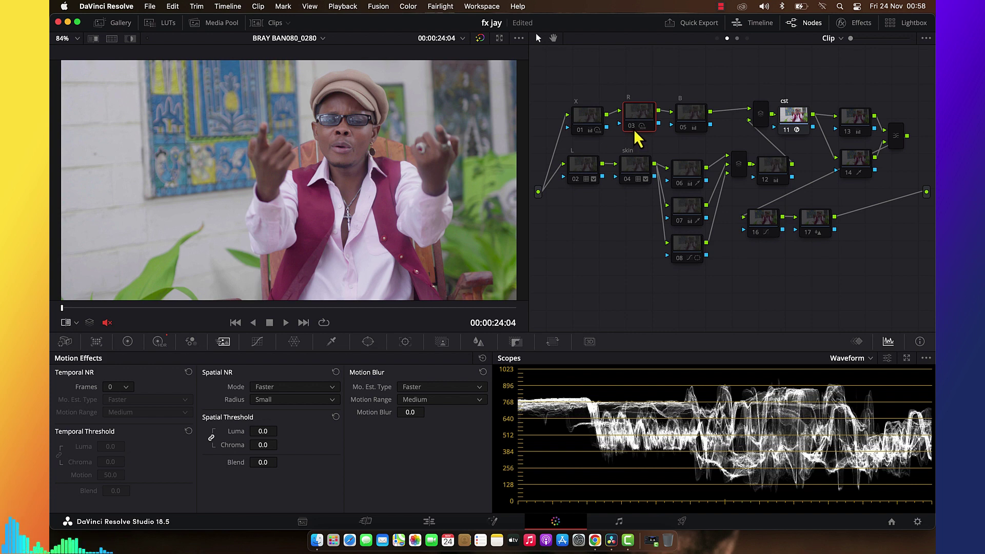
{"action": "key", "text": "ctrl+d"}
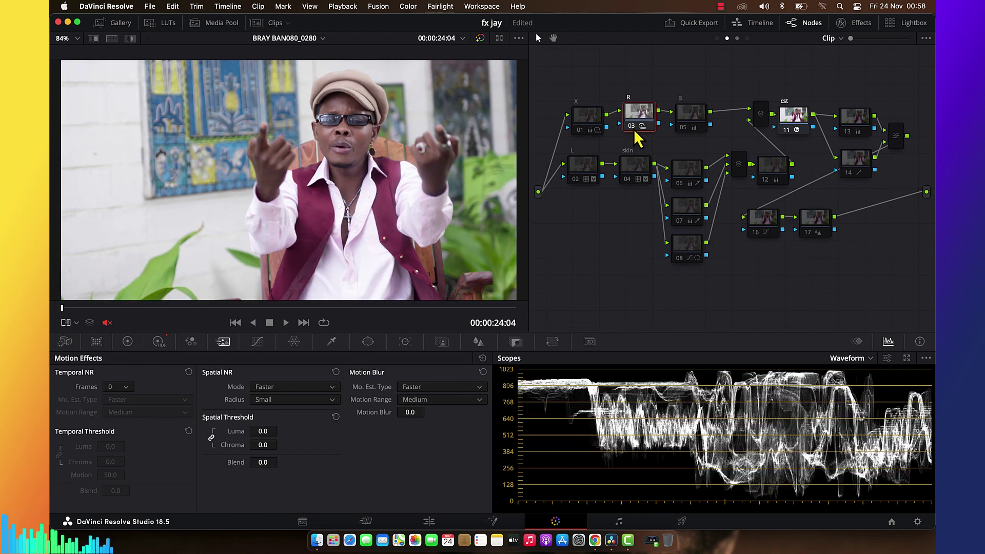
- Enable node 01, labelled X, and show its primary color wheels
{"action": "left_click", "coordinate": [591, 120]}
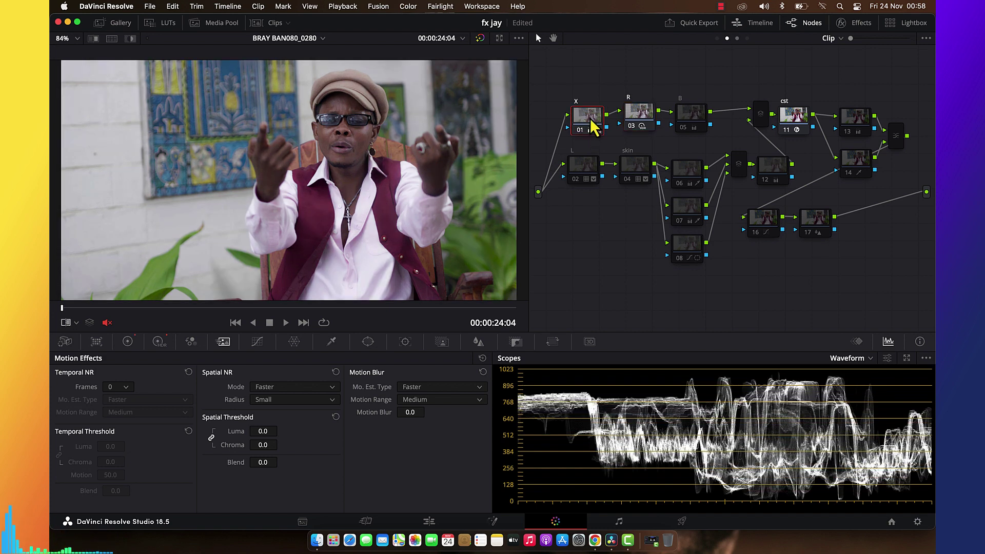
{"action": "left_click", "coordinate": [153, 344]}
{"action": "left_click", "coordinate": [128, 342]}
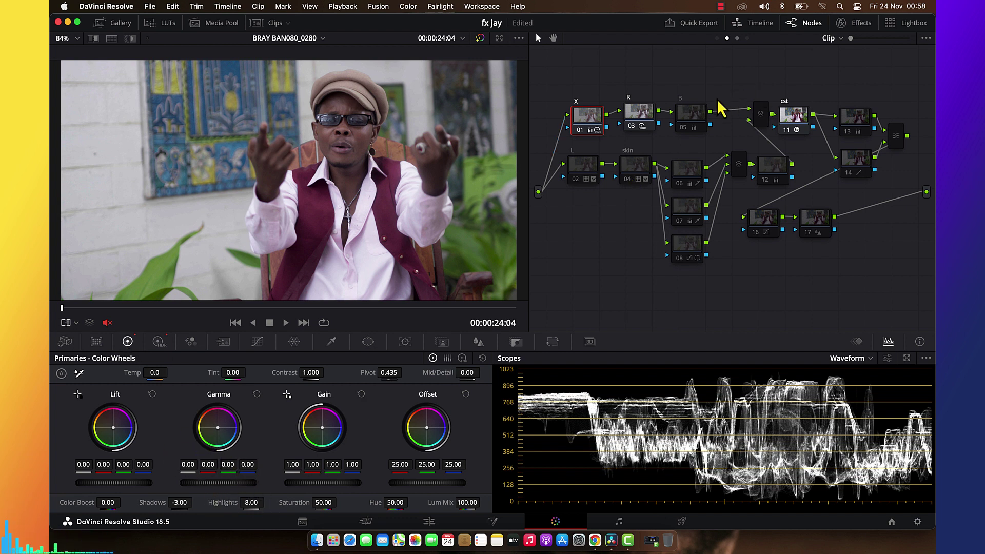
- Enable node 05, labelled B, and compare the graded shot with the bypassed original and at full screen
{"action": "left_click", "coordinate": [690, 123]}
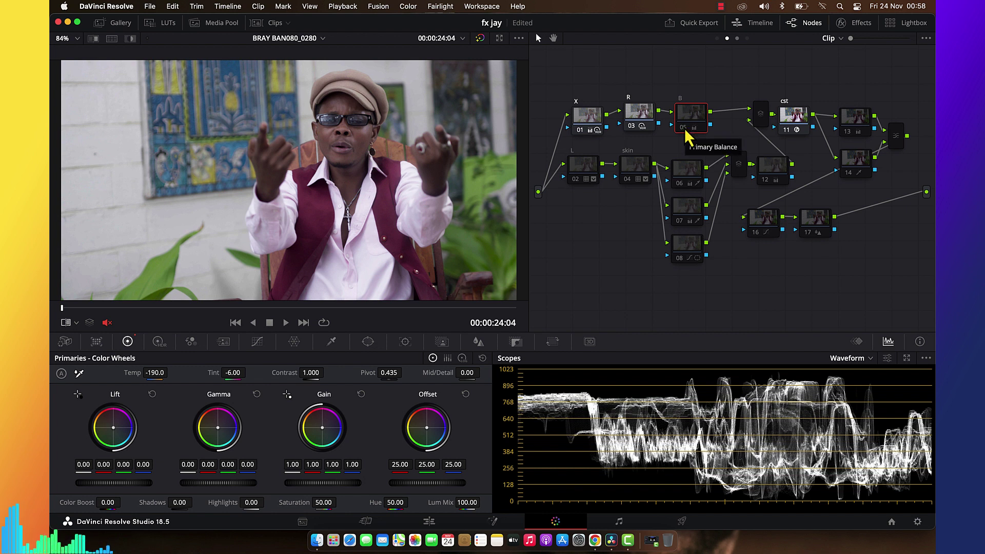
{"action": "left_click", "coordinate": [685, 129]}
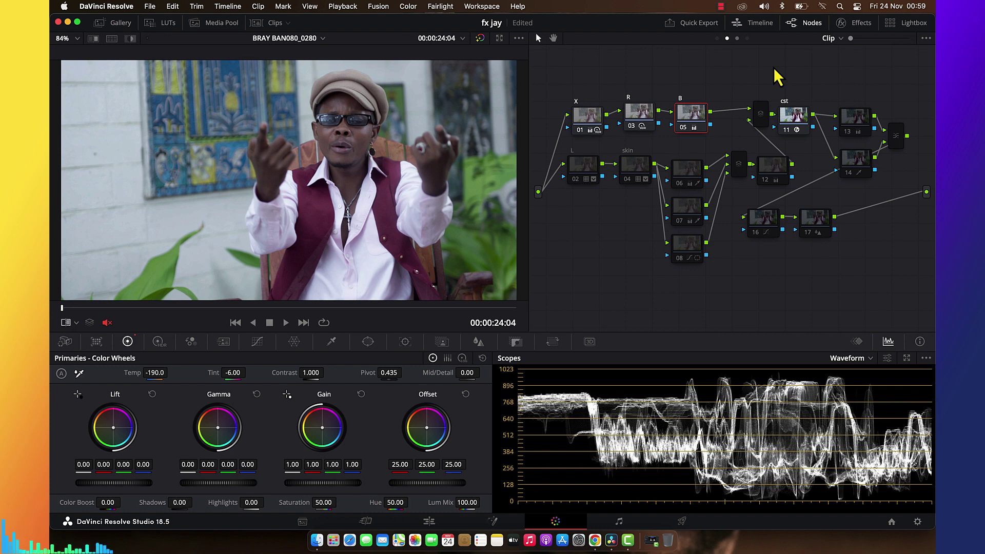
{"action": "left_click", "coordinate": [479, 40]}
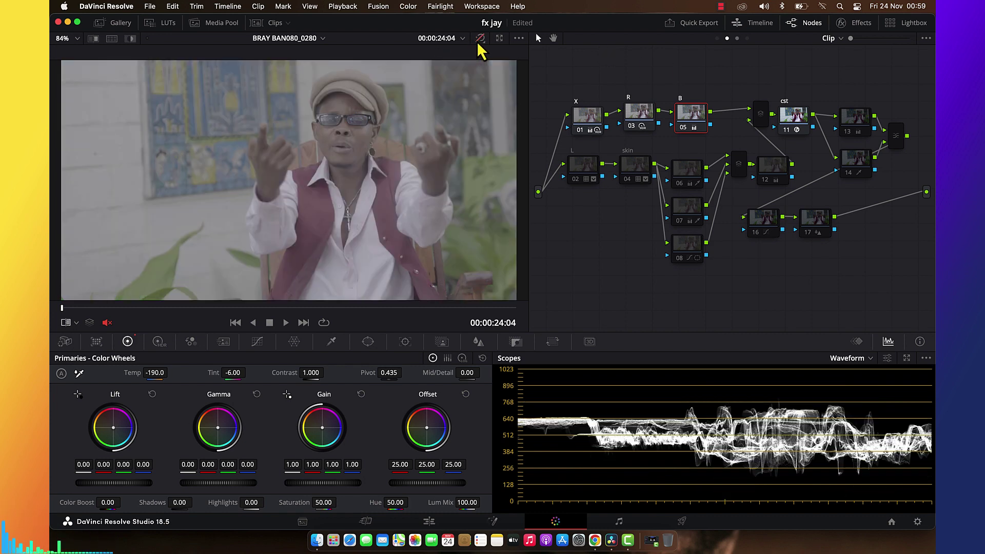
{"action": "left_click", "coordinate": [477, 41]}
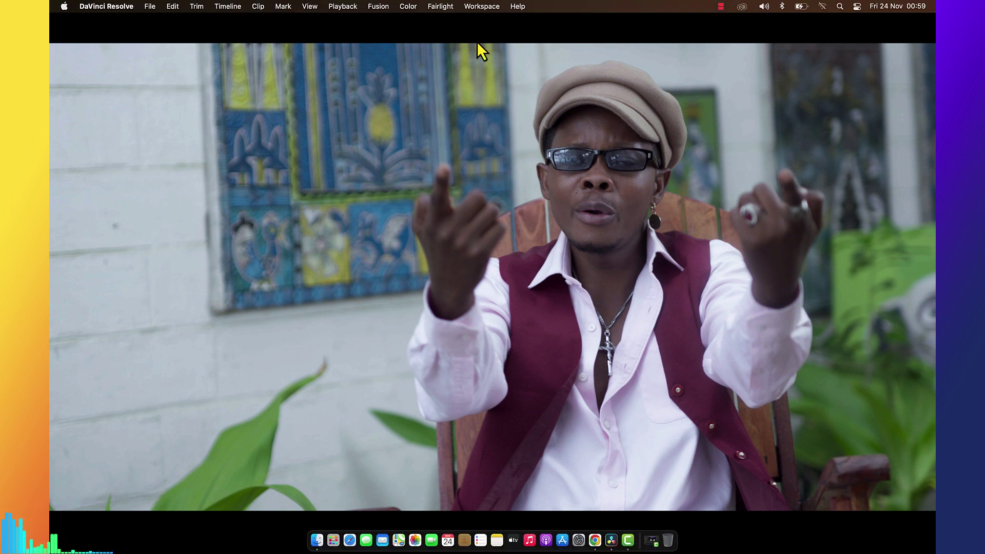
{"action": "key", "text": "Escape"}
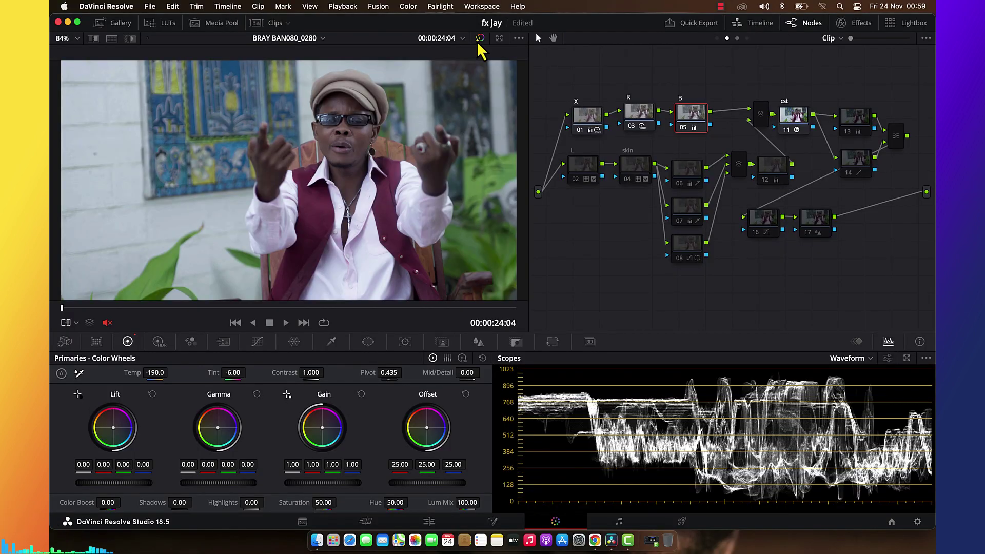
- Enable node 02, labelled L, and check its LUT selection in the Look DNA folder of DirectorQim Package Luts
{"action": "left_click", "coordinate": [575, 181]}
{"action": "key", "text": "ctrl+d"}
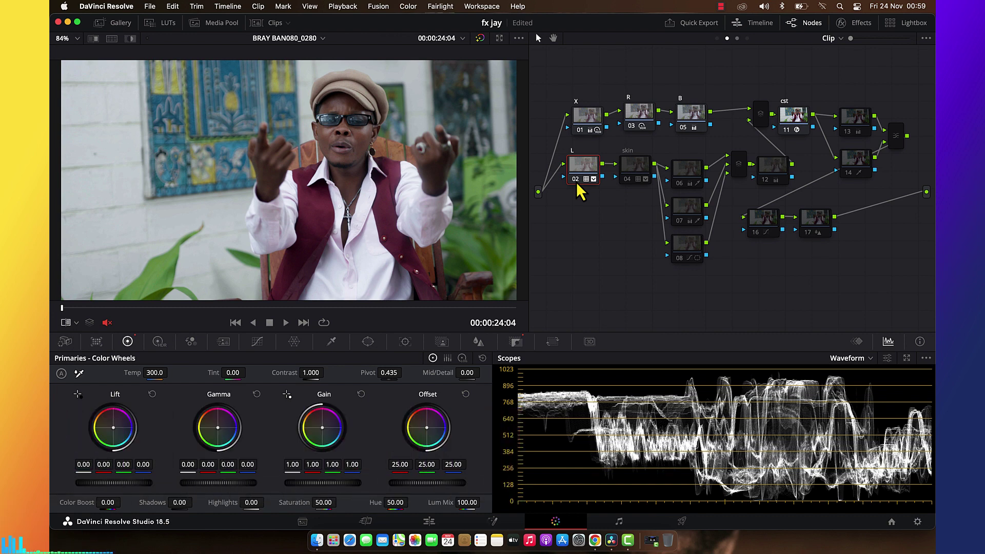
{"action": "right_click", "coordinate": [577, 184]}
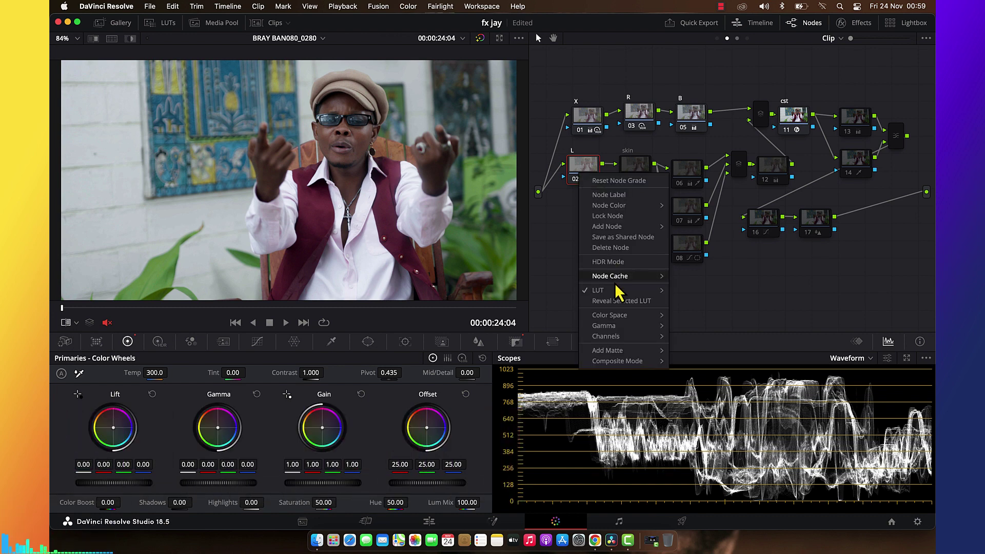
{"action": "mouse_move", "coordinate": [616, 291]}
{"action": "mouse_move", "coordinate": [710, 222]}
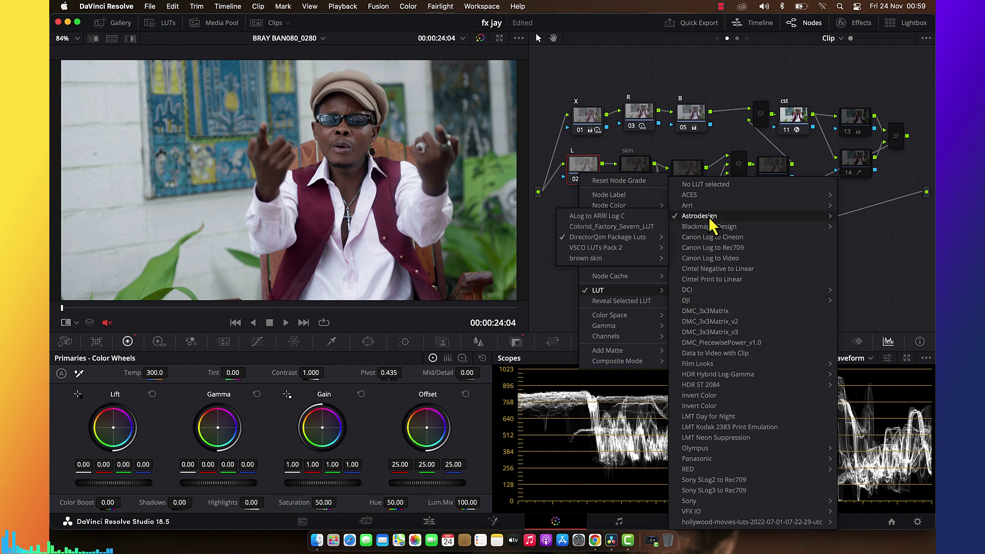
{"action": "mouse_move", "coordinate": [616, 239]}
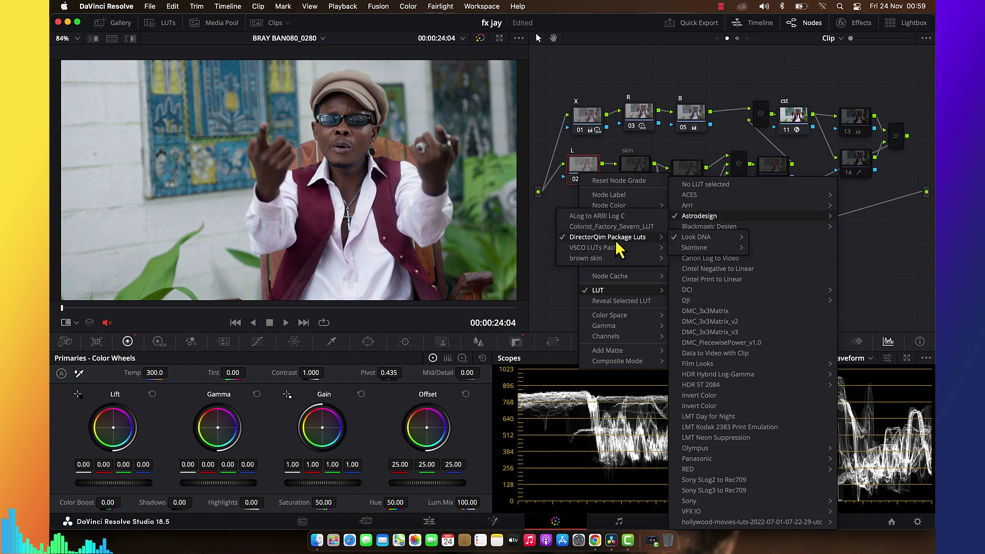
{"action": "mouse_move", "coordinate": [693, 239]}
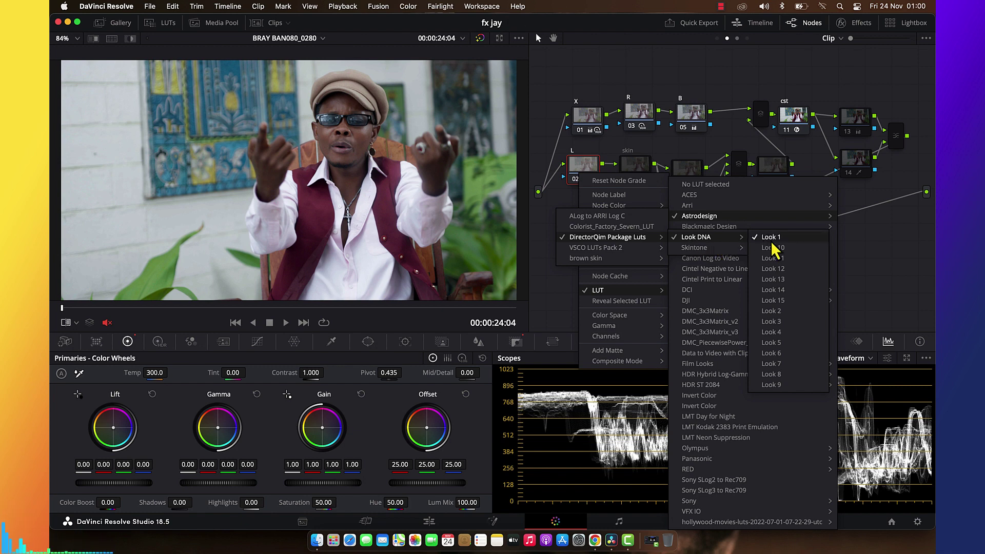
{"action": "left_click", "coordinate": [675, 88]}
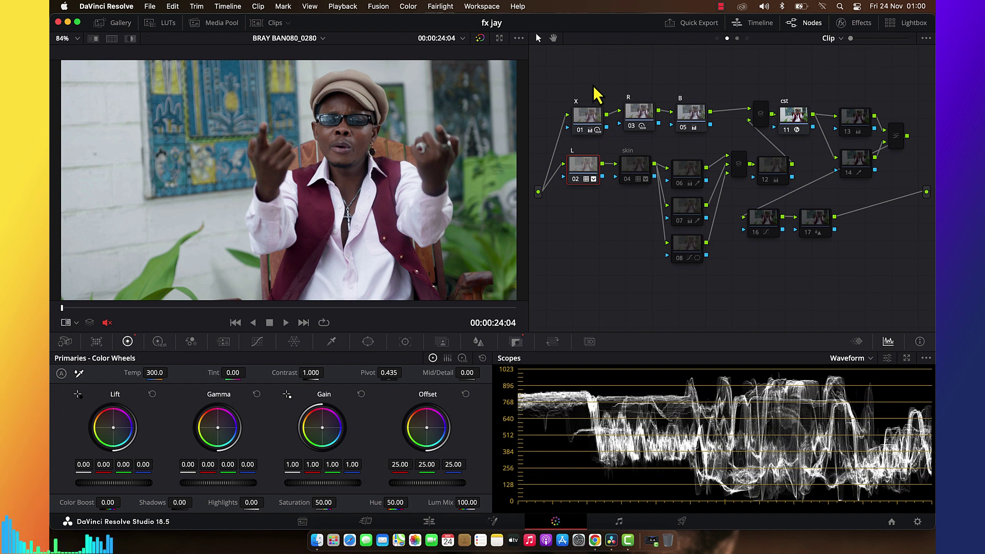
- Enable node 04, labelled skin, and choose the AVC-Cine_MOOD_Brown LUT from the brown skin folder for it
{"action": "left_click", "coordinate": [626, 163]}
{"action": "key", "text": "ctrl+d"}
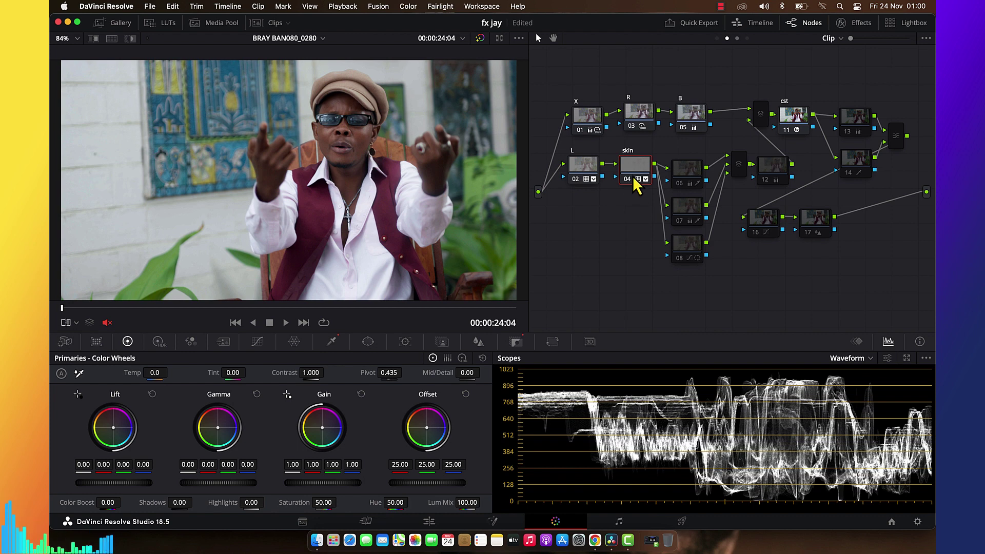
{"action": "right_click", "coordinate": [634, 178]}
{"action": "mouse_move", "coordinate": [692, 295]}
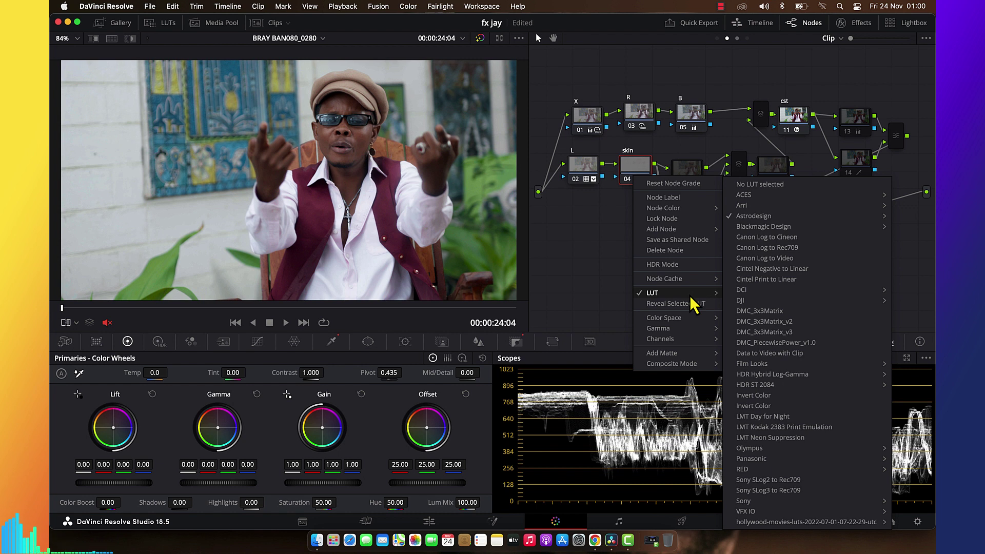
{"action": "mouse_move", "coordinate": [755, 218]}
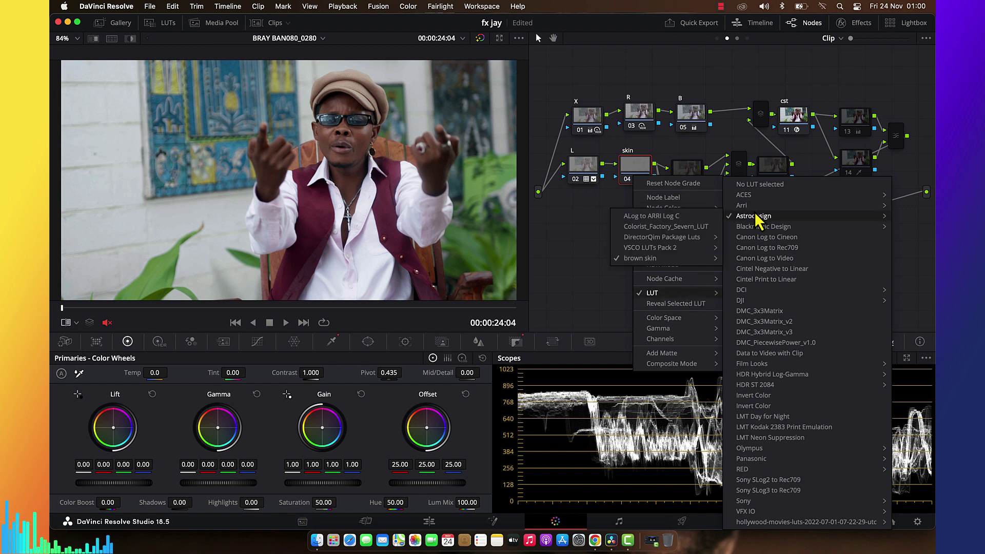
{"action": "mouse_move", "coordinate": [682, 257]}
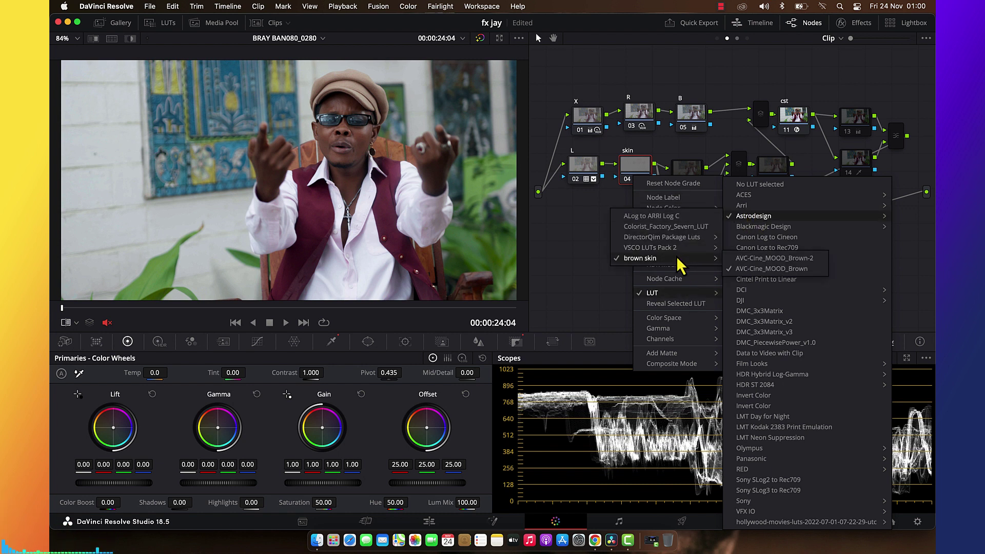
{"action": "left_click", "coordinate": [771, 270]}
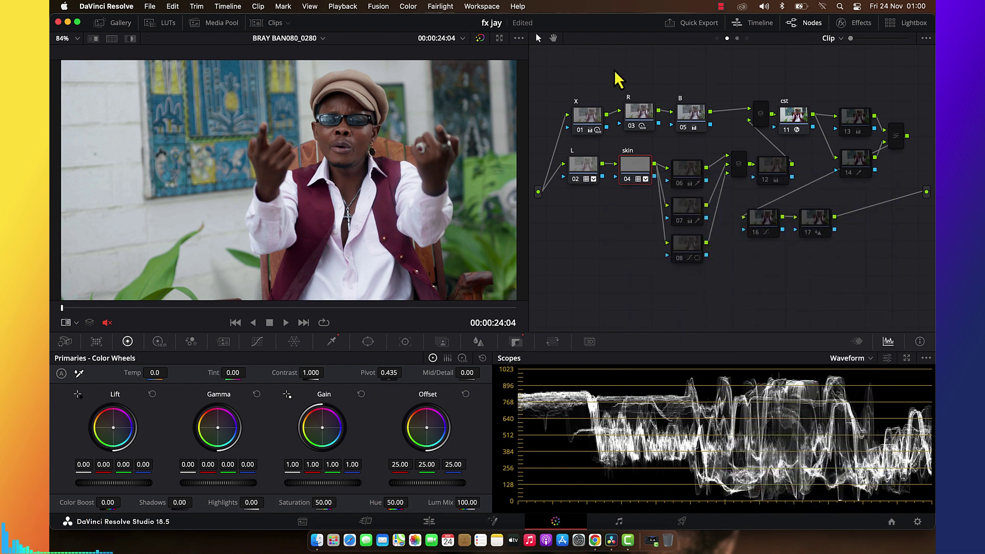
- Toggle node 06 on and off to compare its effect on the shot
{"action": "left_click", "coordinate": [687, 183]}
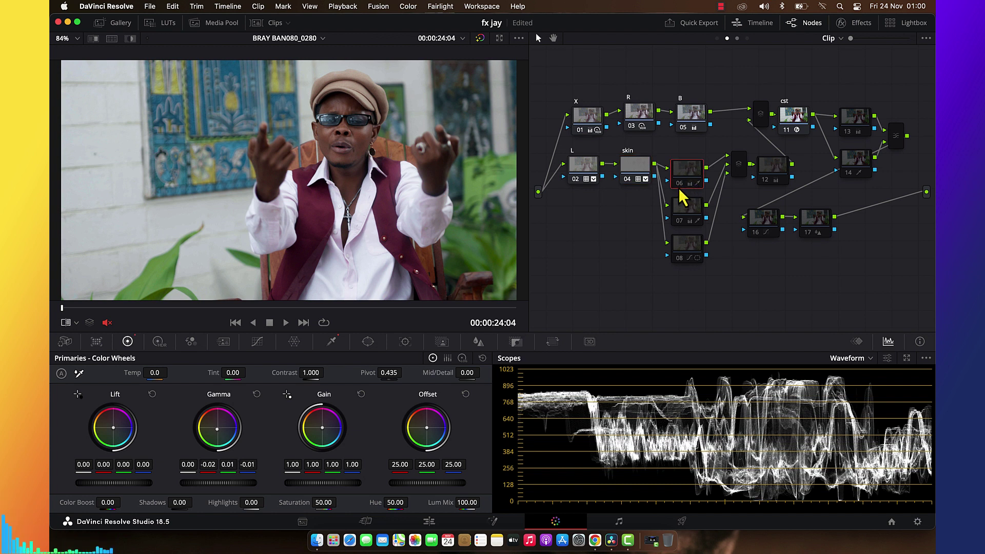
{"action": "key", "text": "super+d"}
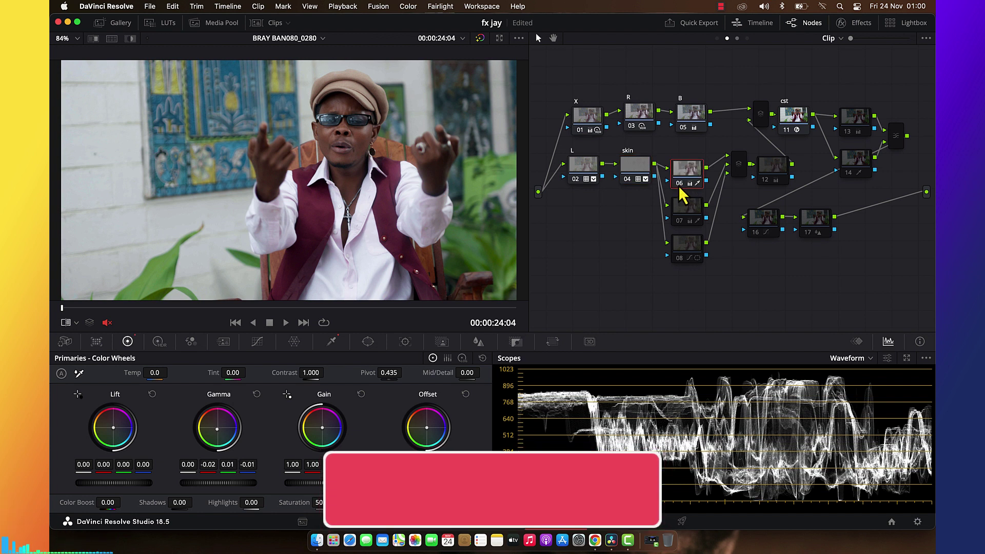
{"action": "key", "text": "super+d"}
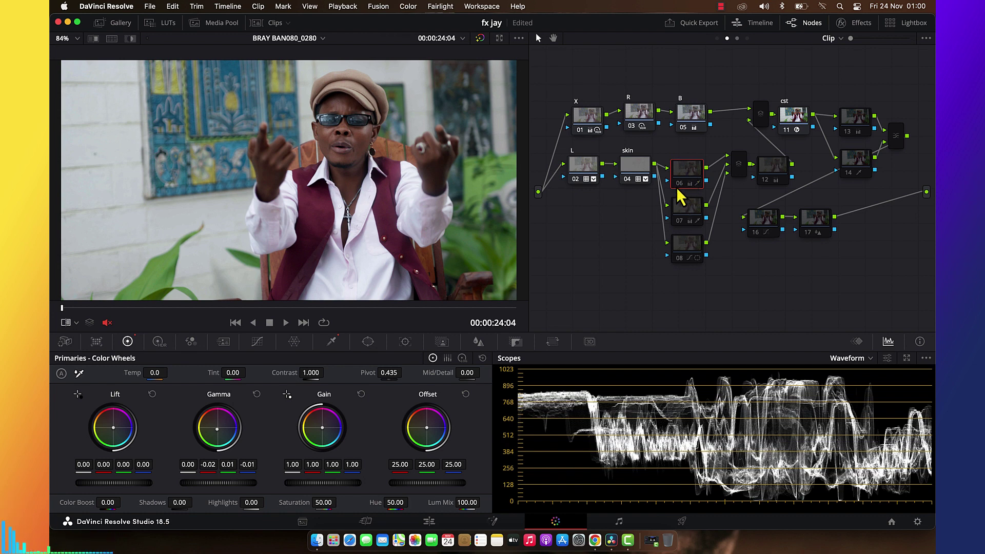
{"action": "mouse_move", "coordinate": [681, 196]}
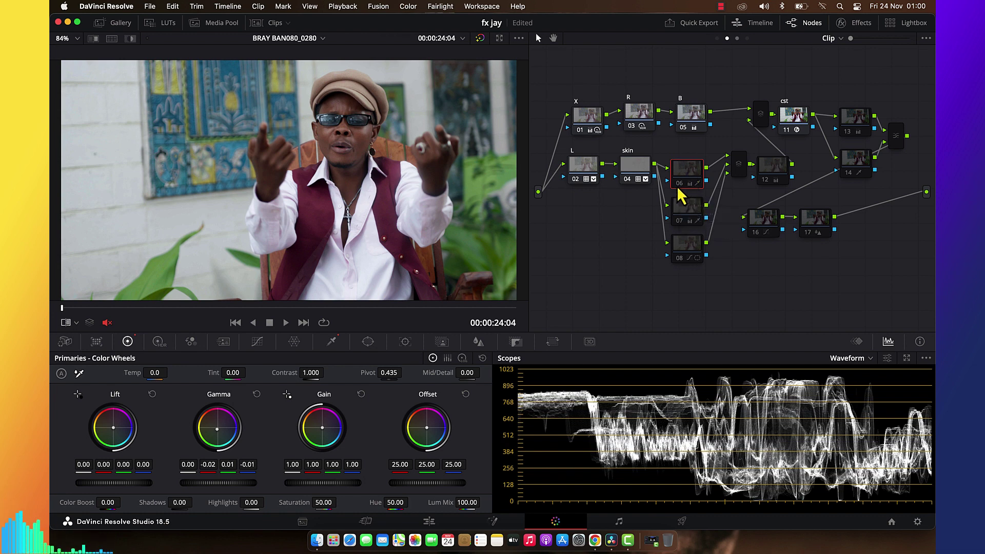
- Enable nodes 06, 07, 08, 12 and 14 to bring the skin corrections back into the shot
{"action": "key", "text": "super+d"}
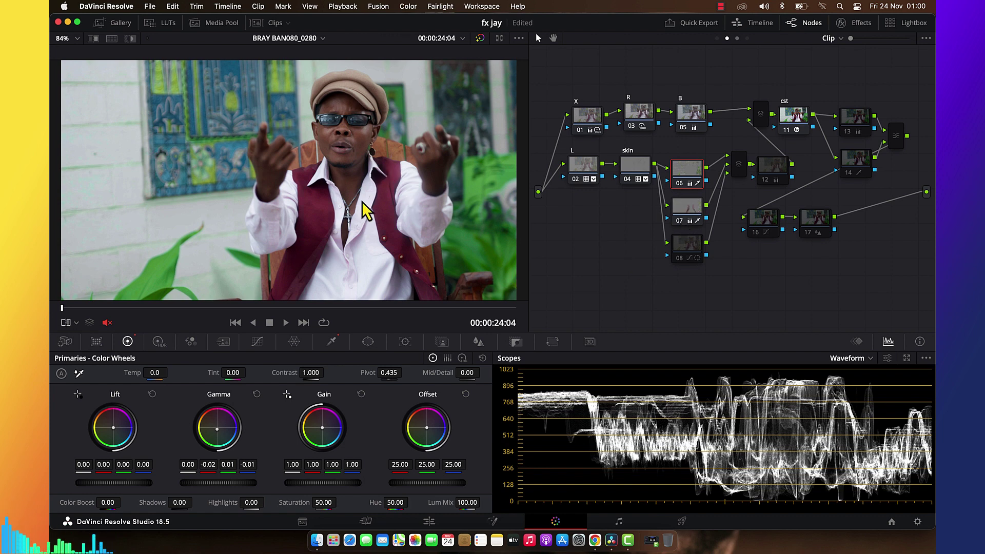
{"action": "left_click", "coordinate": [680, 258]}
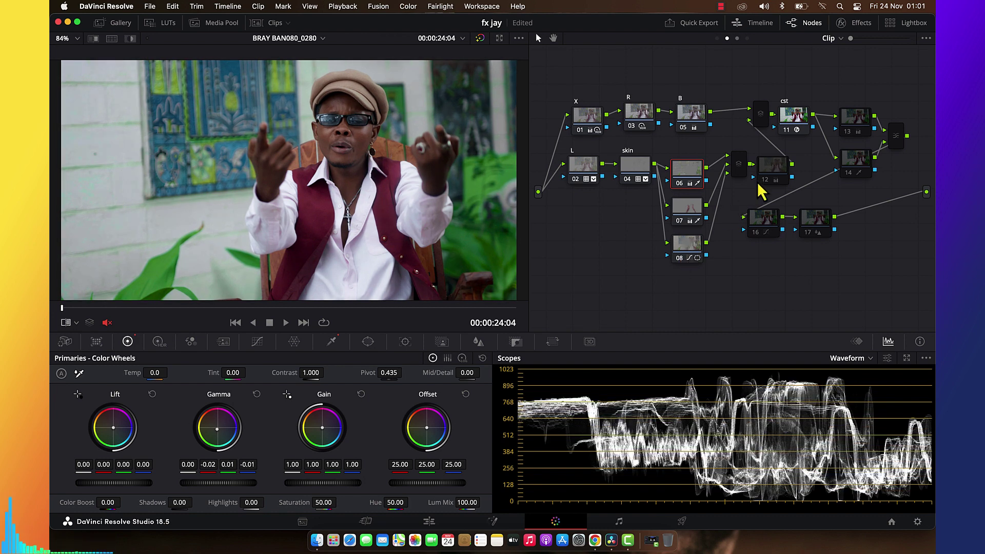
{"action": "left_click", "coordinate": [768, 183]}
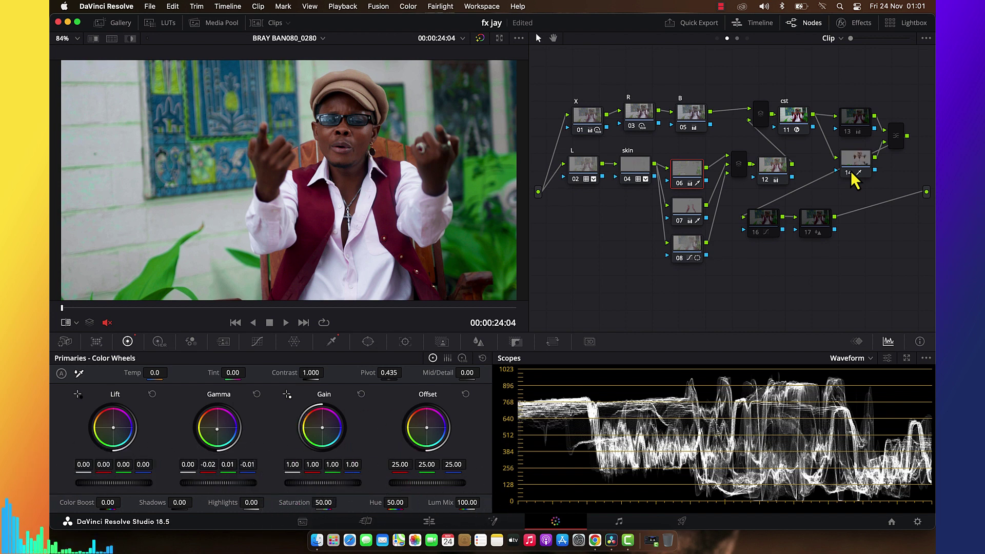
- Select node 14 and inspect its isolated area using the viewer's Highlight mode
{"action": "left_click", "coordinate": [864, 164]}
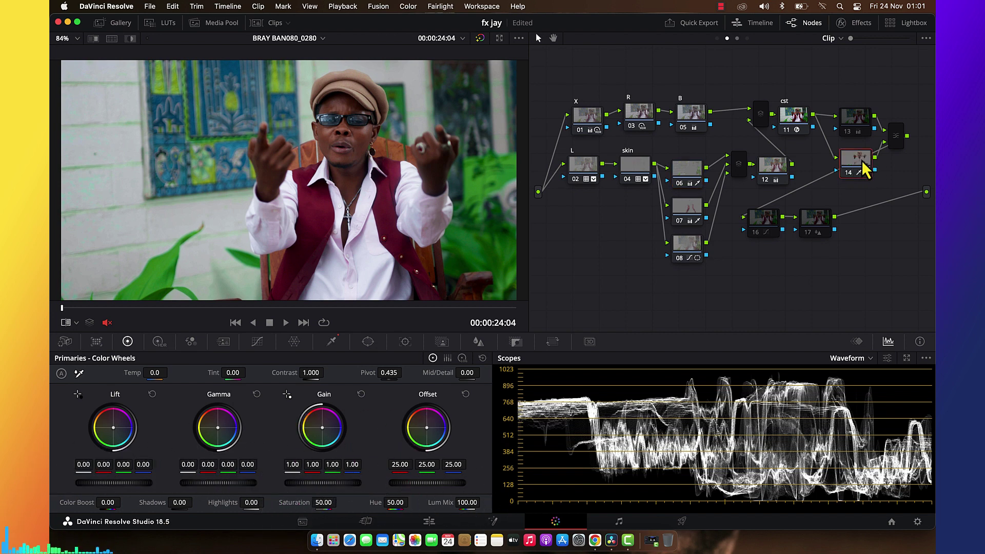
{"action": "left_click", "coordinate": [131, 40]}
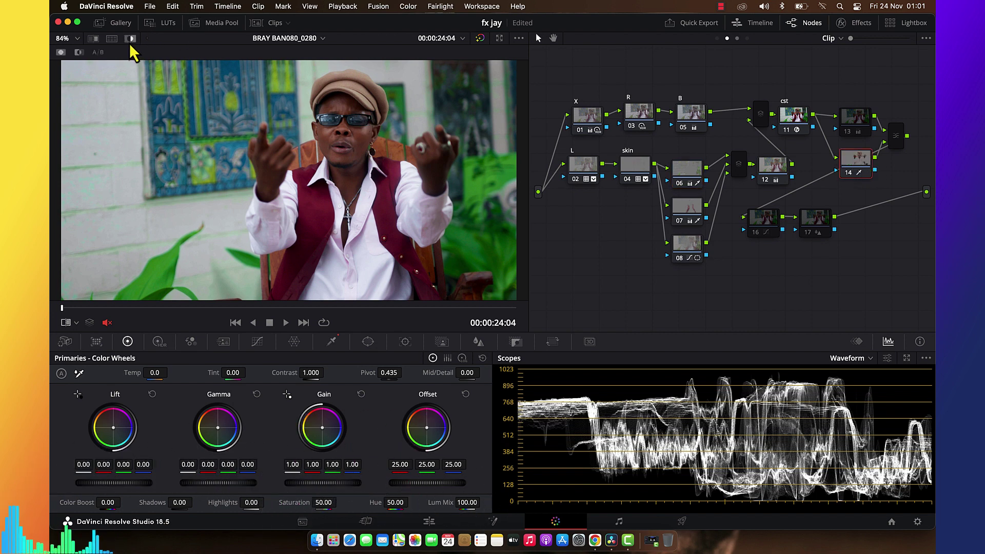
{"action": "key", "text": "shift+h"}
{"action": "left_click", "coordinate": [130, 40]}
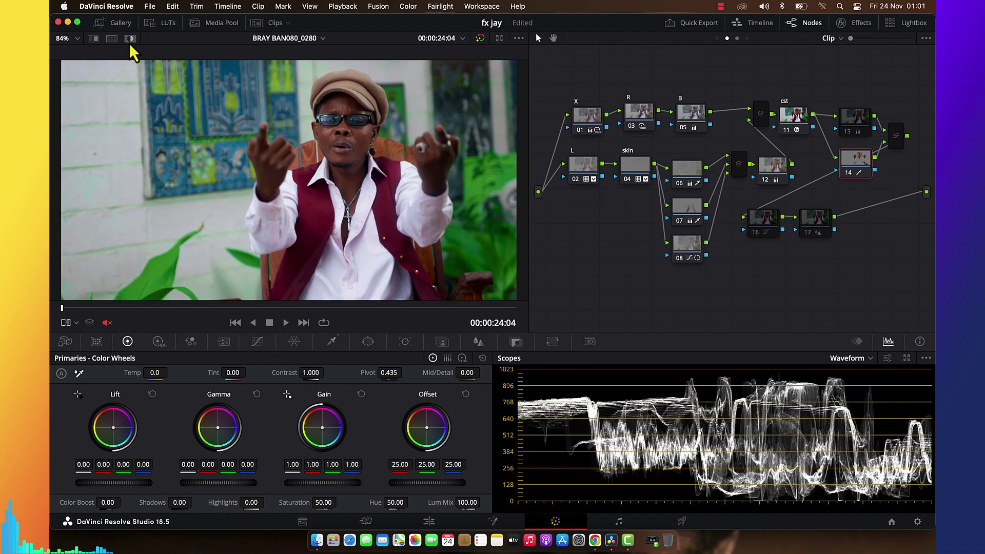
- Enable node 13, and toggle it together with node 14 to compare their effect on the shot
{"action": "left_click", "coordinate": [857, 131]}
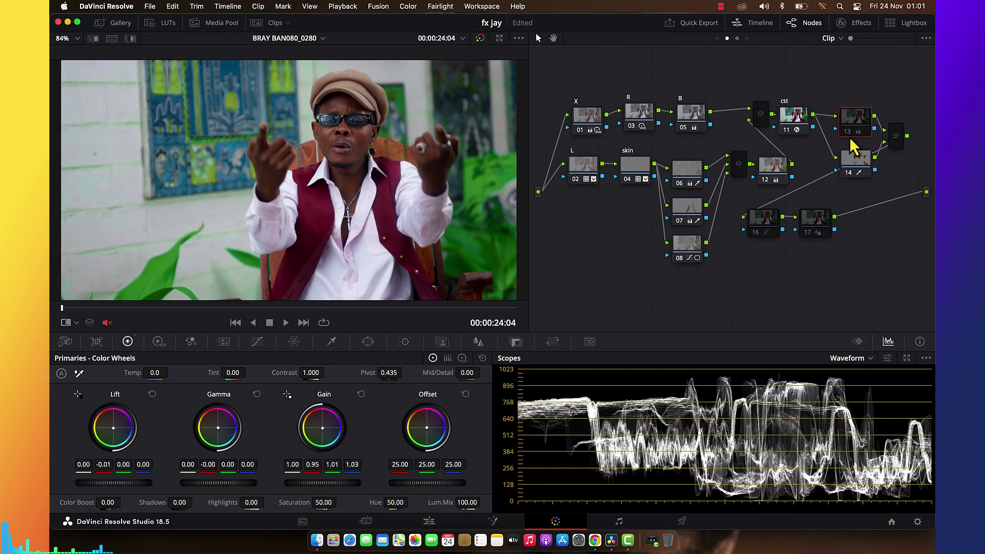
{"action": "key", "text": "ctrl+d"}
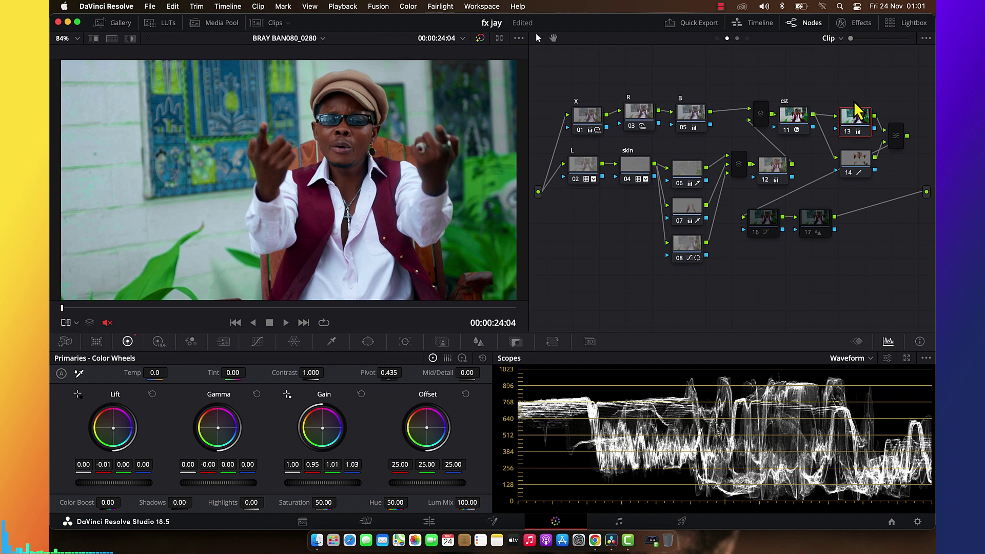
{"action": "left_click_drag", "start_coordinate": [860, 92], "coordinate": [853, 159]}
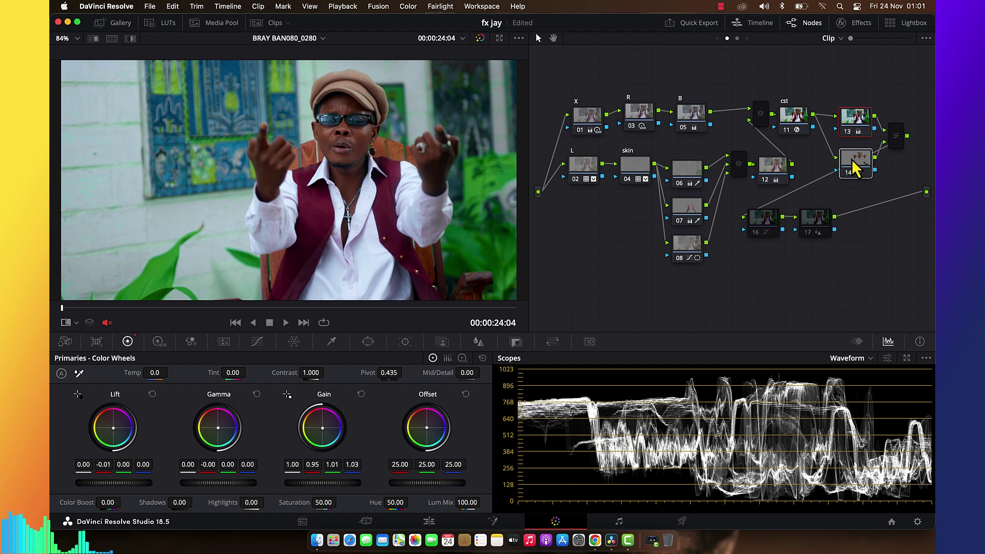
{"action": "key", "text": "ctrl+d"}
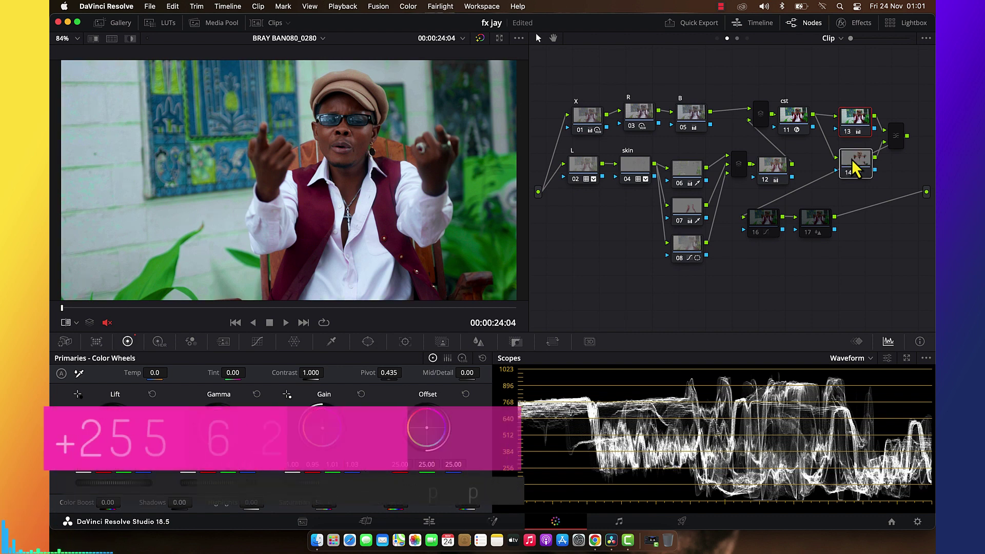
{"action": "key", "text": "ctrl+d"}
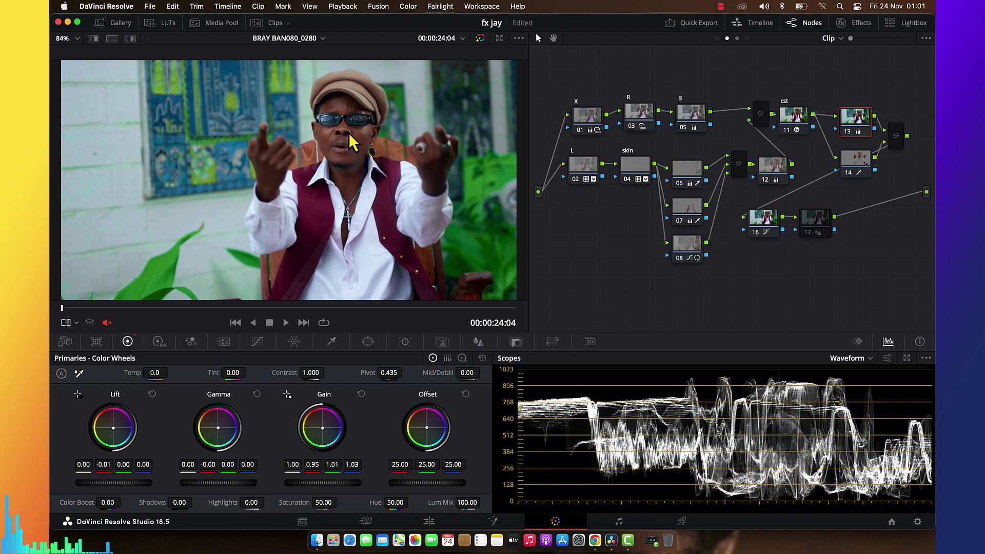
- Compare the shot with node 16 off and on, and enable node 17
{"action": "left_click", "coordinate": [757, 233]}
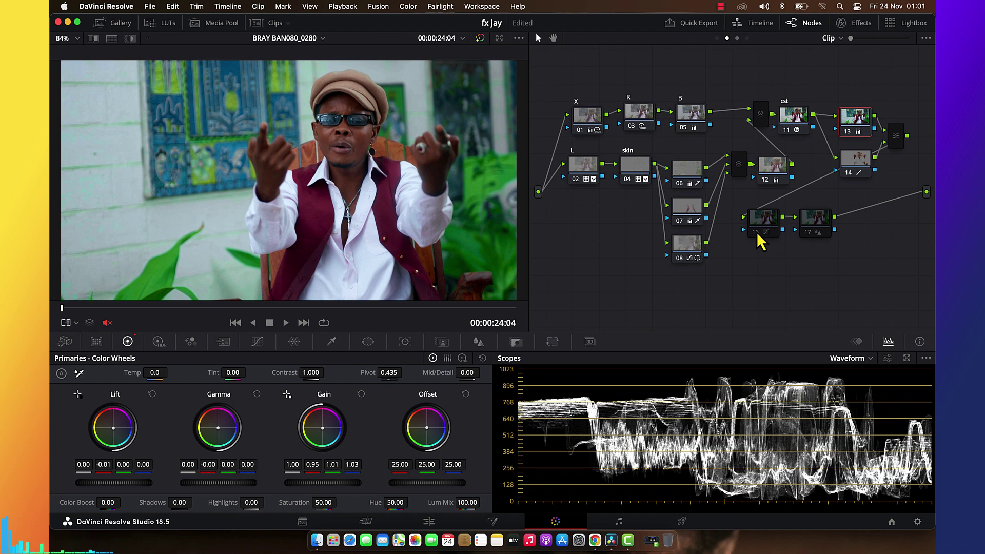
{"action": "left_click", "coordinate": [758, 234]}
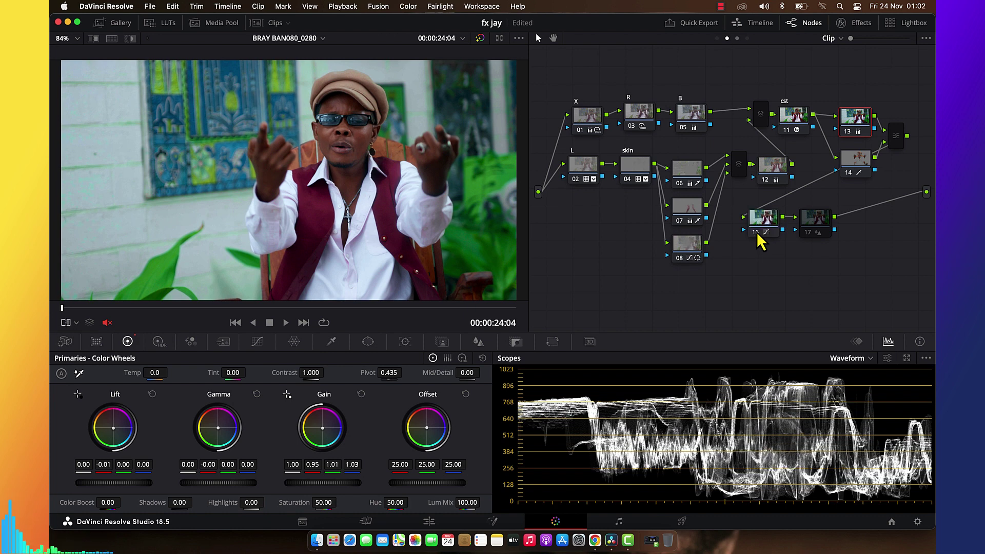
{"action": "left_click", "coordinate": [809, 233]}
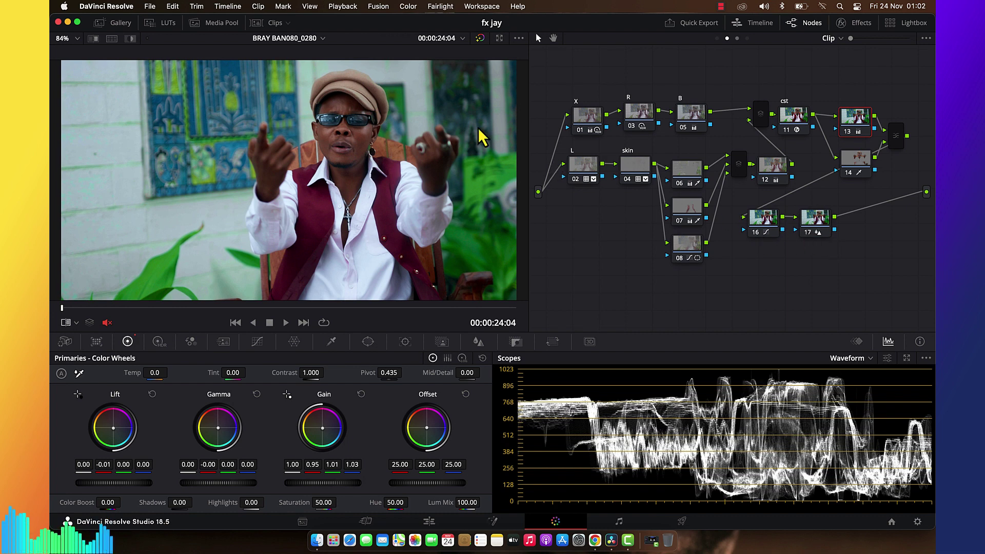
- Show the clip thumbnails and apply clip 35's grade to clip 34
{"action": "left_click", "coordinate": [261, 24]}
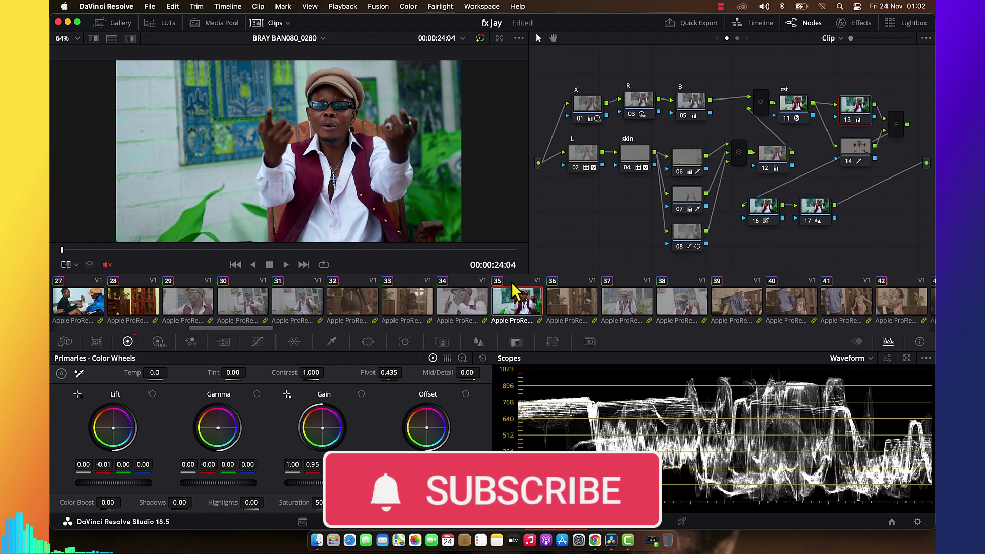
{"action": "left_click", "coordinate": [463, 311]}
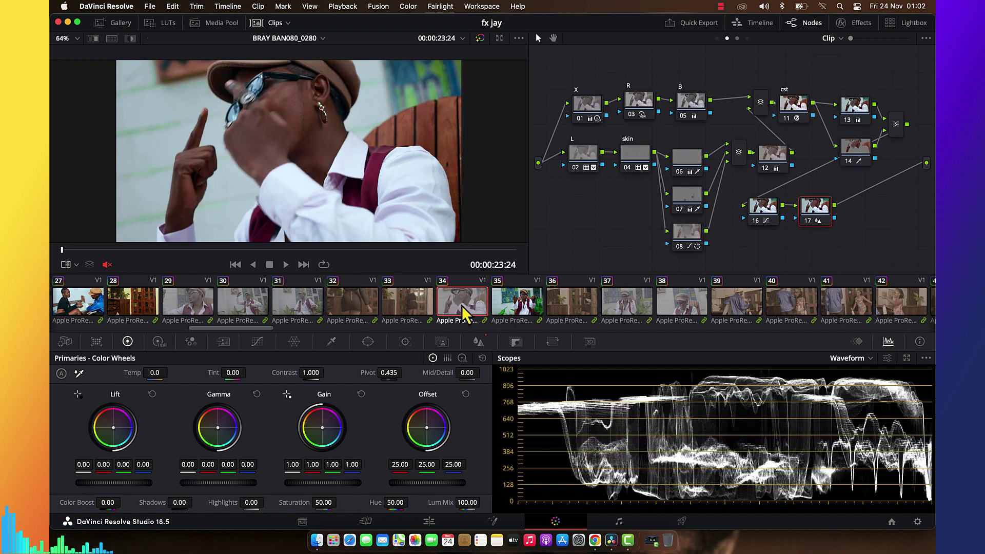
{"action": "right_click", "coordinate": [520, 309]}
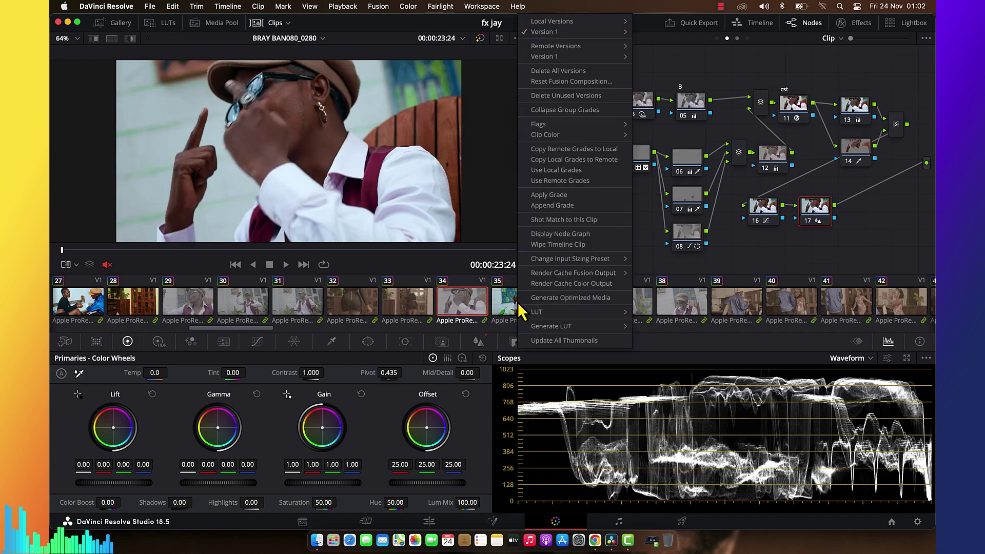
{"action": "left_click", "coordinate": [548, 195]}
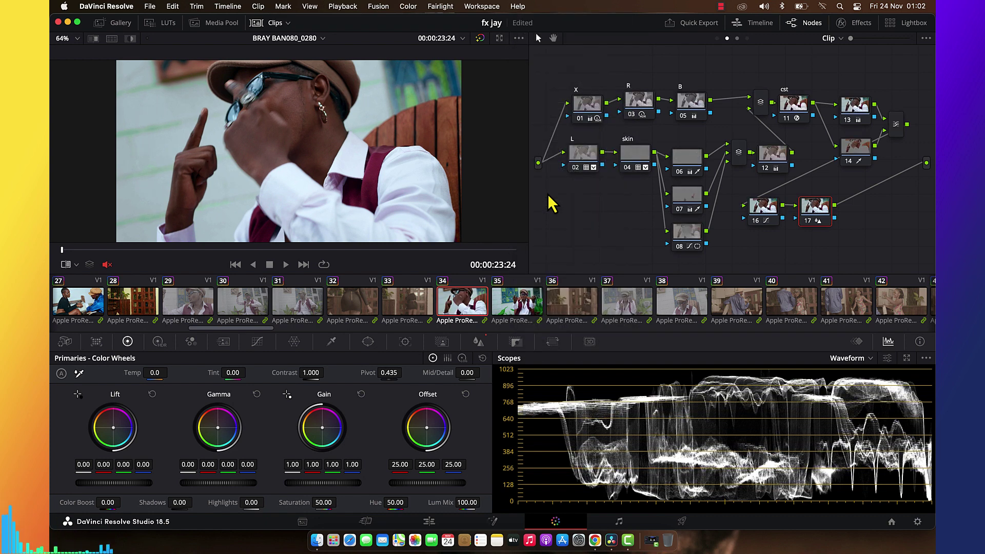
- Apply clip 35's grade to clip 11 and compare the shot with node 06 off and on
{"action": "scroll", "coordinate": [424, 324], "scroll_direction": "left", "scroll_amount": 6}
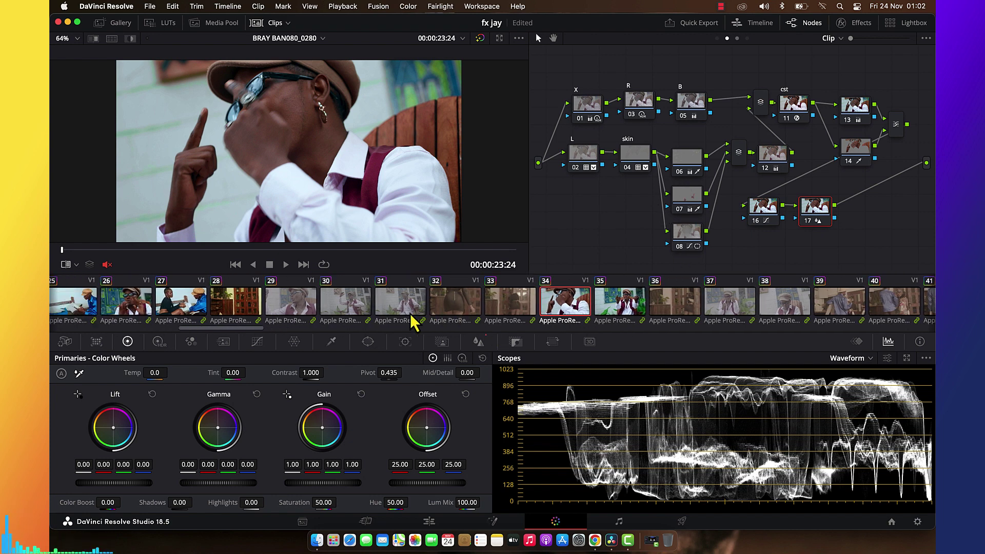
{"action": "scroll", "coordinate": [413, 320], "scroll_direction": "left", "scroll_amount": 10}
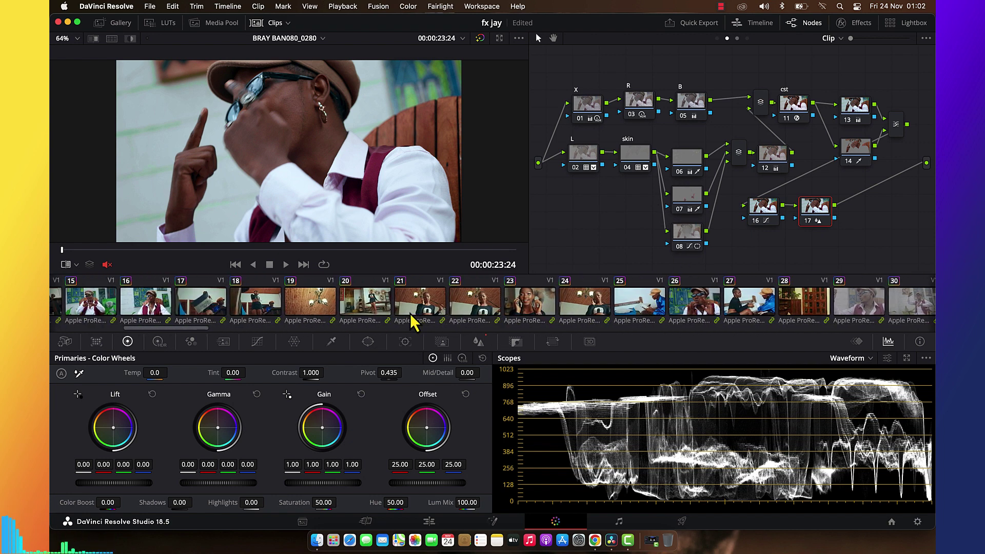
{"action": "scroll", "coordinate": [239, 310], "scroll_direction": "left", "scroll_amount": 3}
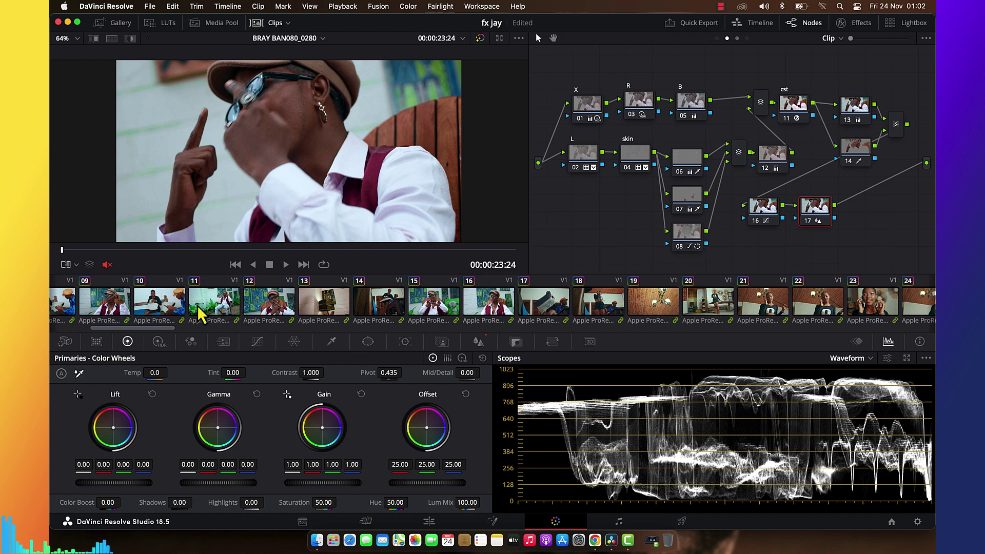
{"action": "left_click", "coordinate": [213, 300]}
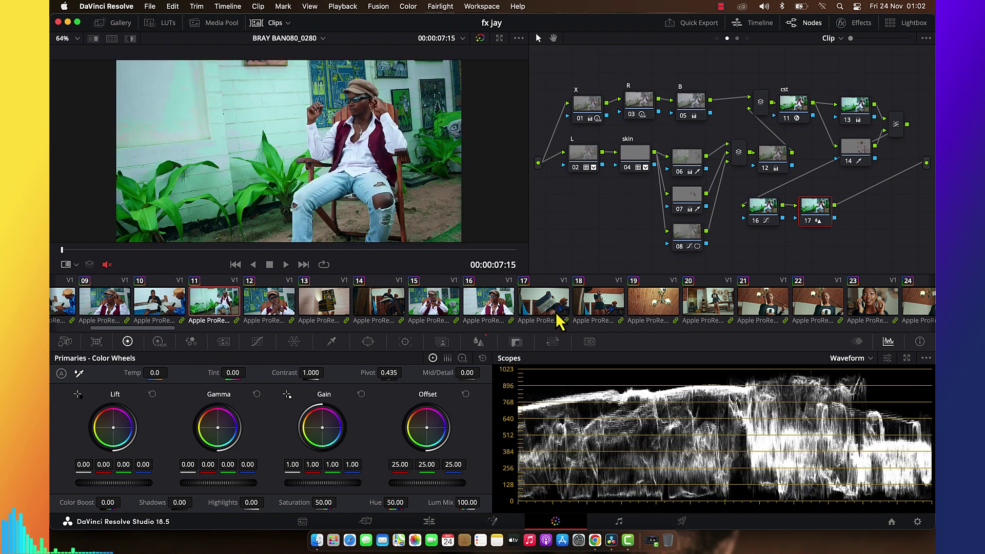
{"action": "scroll", "coordinate": [560, 322], "scroll_direction": "right", "scroll_amount": 10}
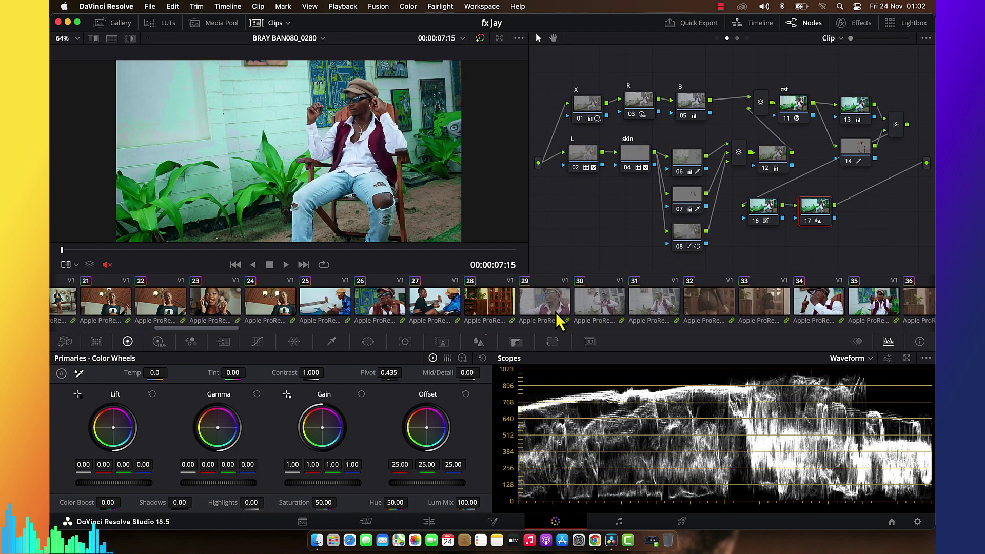
{"action": "right_click", "coordinate": [854, 302]}
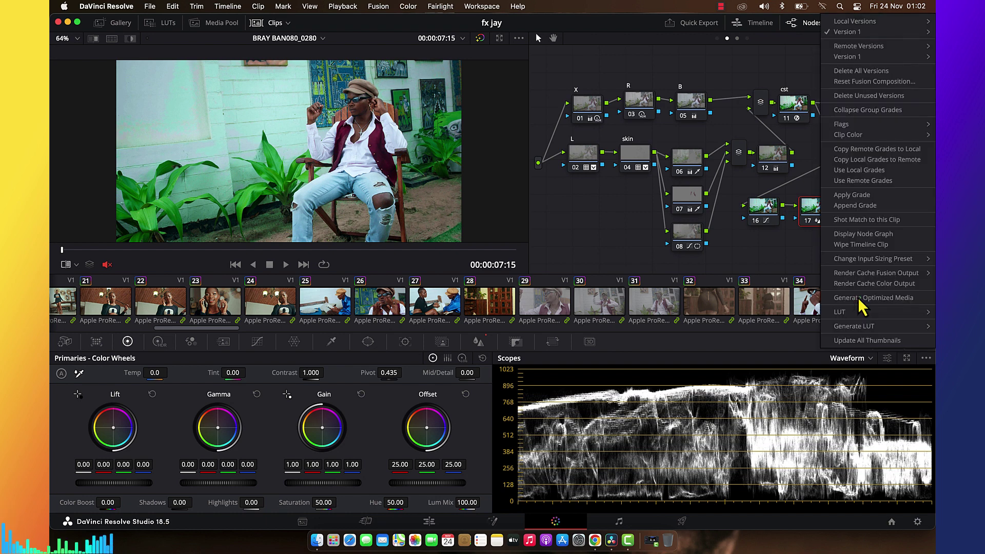
{"action": "left_click", "coordinate": [877, 196]}
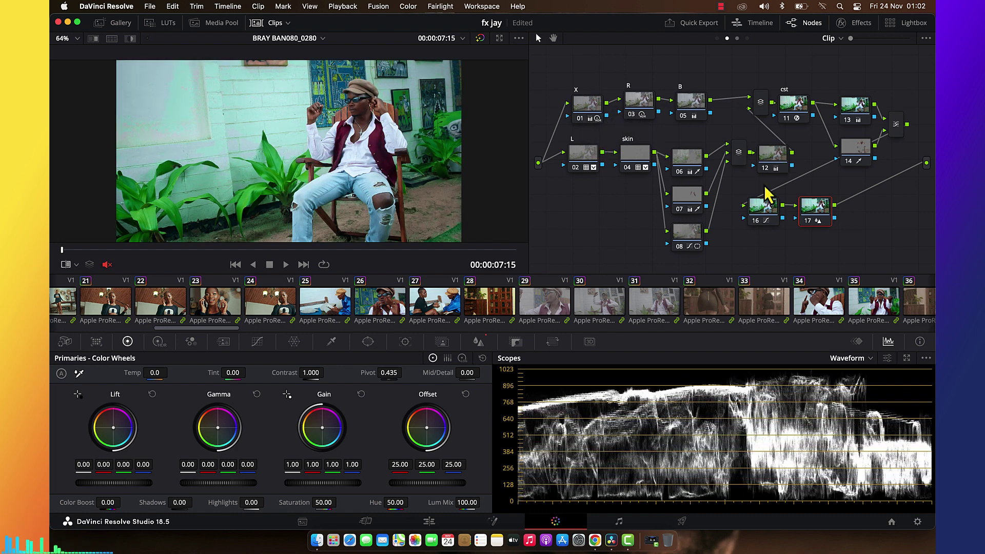
{"action": "left_click", "coordinate": [680, 174]}
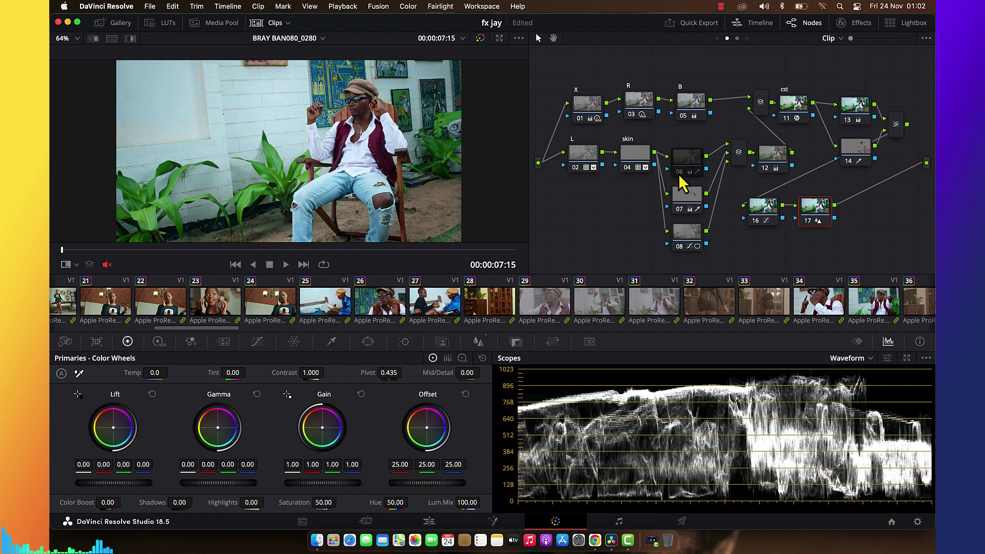
{"action": "left_click", "coordinate": [680, 174]}
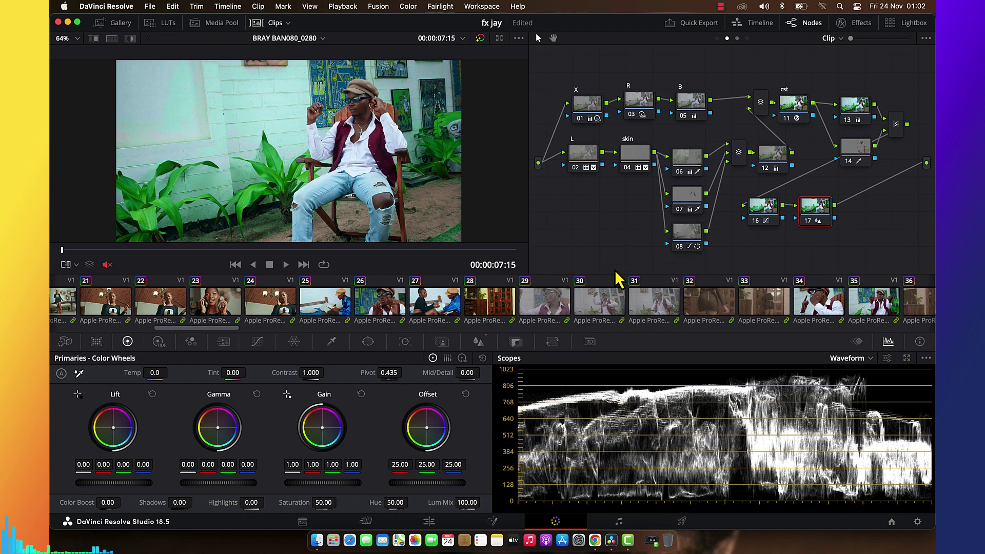
- Apply clip 35's grade to clip 23, the woman on the phone
{"action": "scroll", "coordinate": [584, 322], "scroll_direction": "right", "scroll_amount": 3}
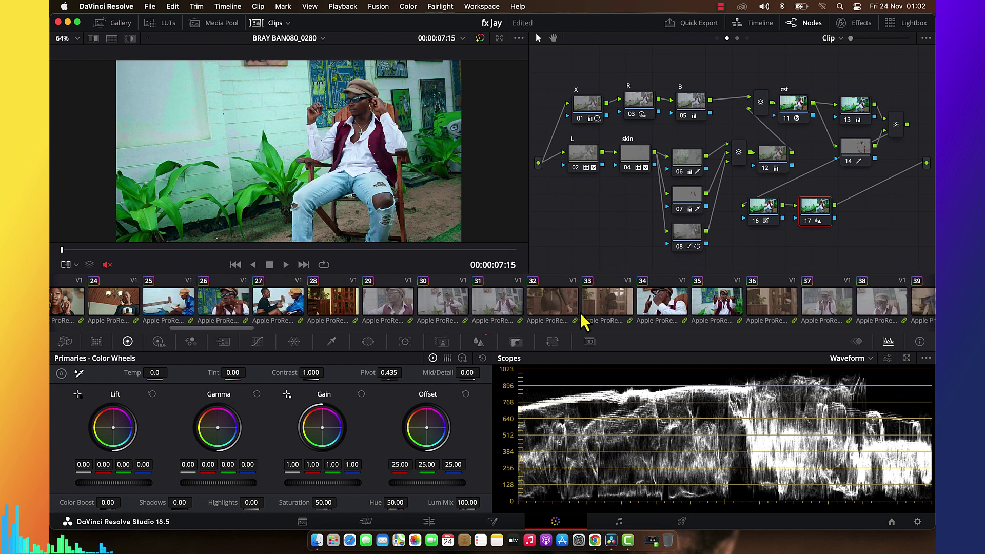
{"action": "scroll", "coordinate": [584, 323], "scroll_direction": "left", "scroll_amount": 5}
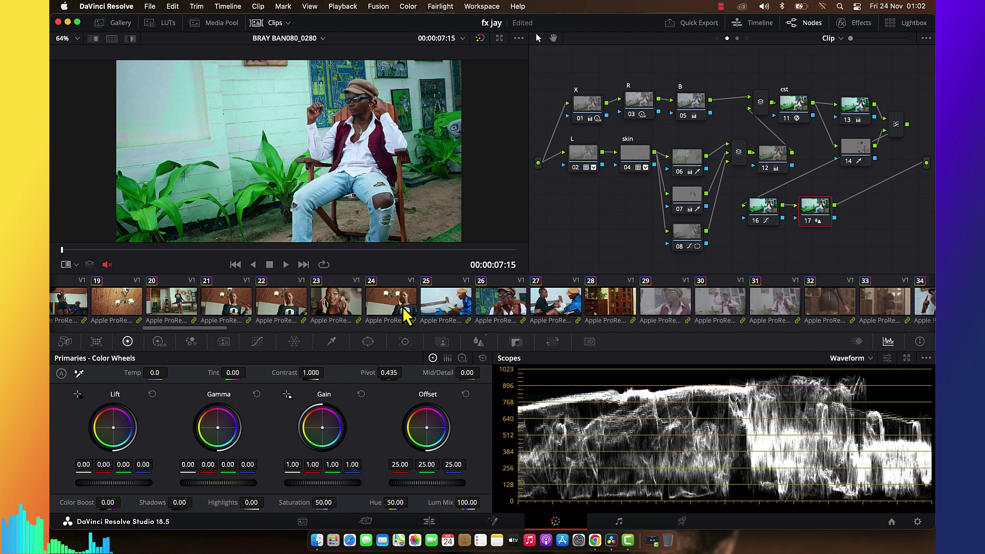
{"action": "scroll", "coordinate": [405, 314], "scroll_direction": "left", "scroll_amount": 1}
{"action": "left_click", "coordinate": [364, 310]}
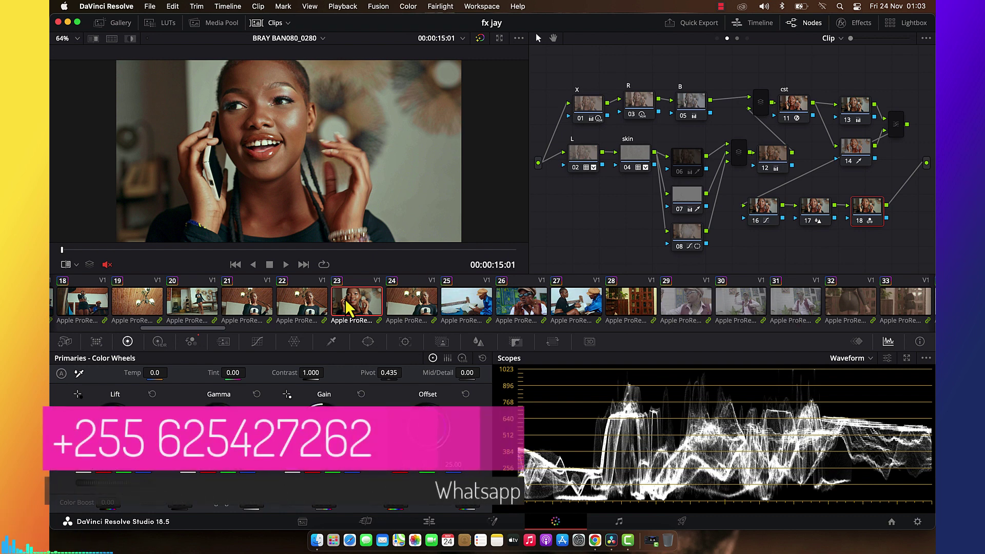
{"action": "scroll", "coordinate": [567, 306], "scroll_direction": "right", "scroll_amount": 3}
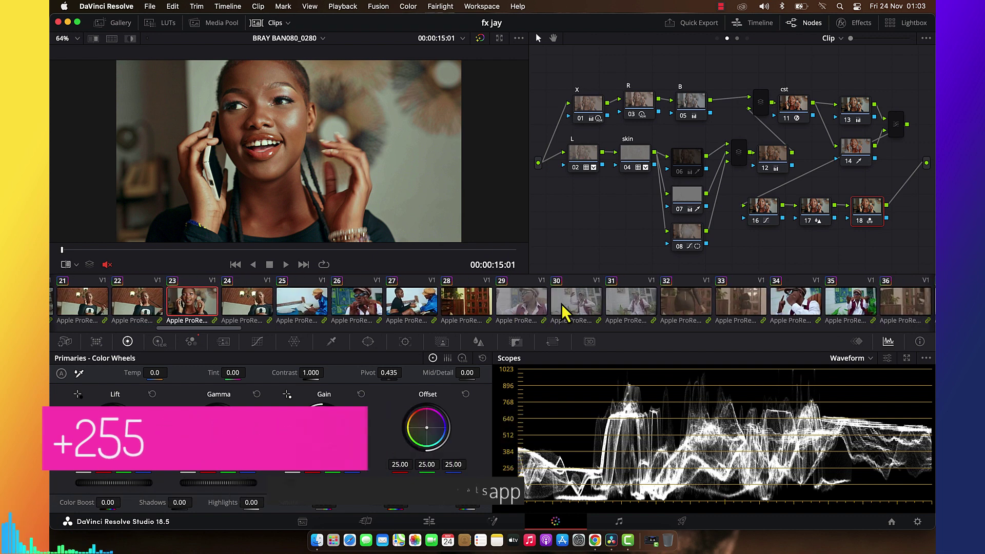
{"action": "right_click", "coordinate": [844, 308]}
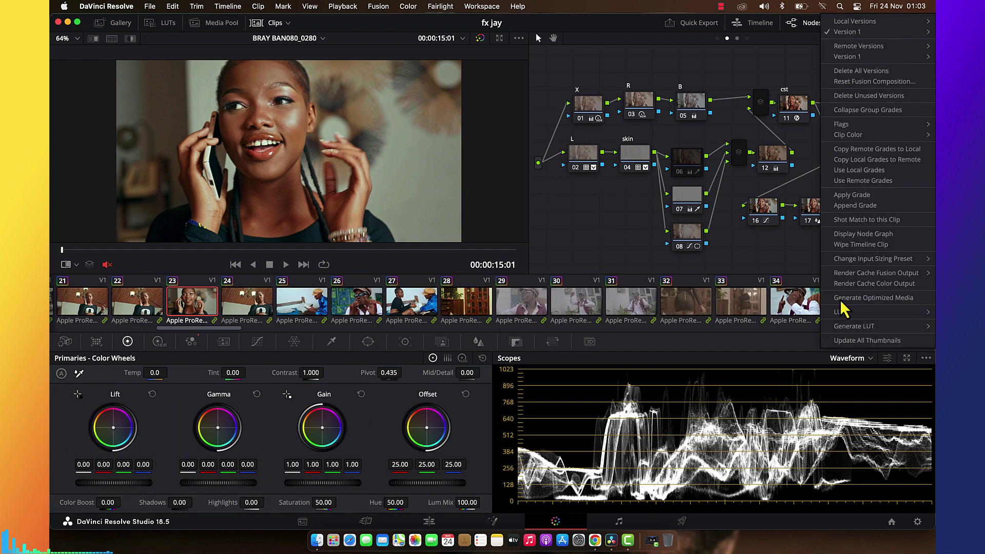
{"action": "left_click", "coordinate": [849, 195]}
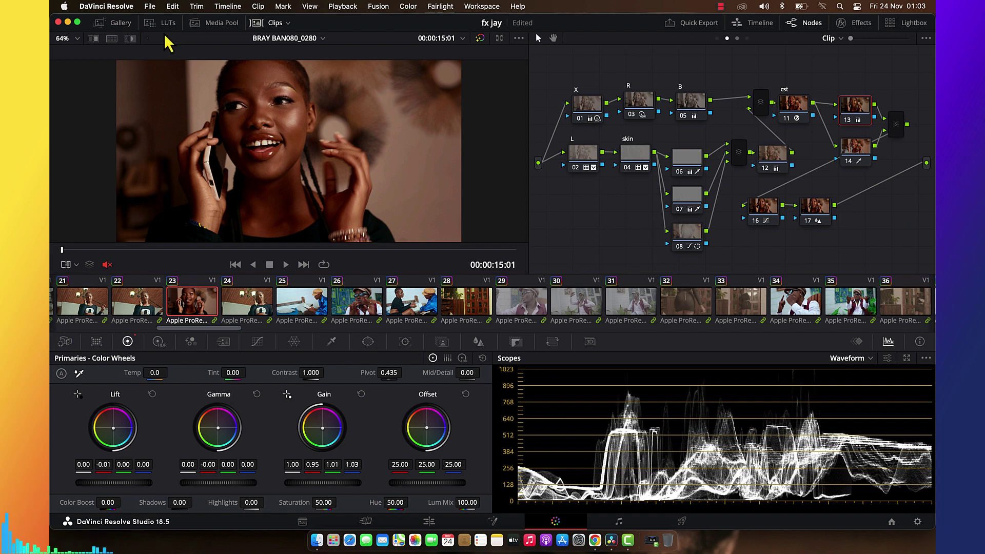
- Compare clip 23 with gallery still 1.15.1 in a reference wipe, and turn the wipe off
{"action": "left_click", "coordinate": [122, 25]}
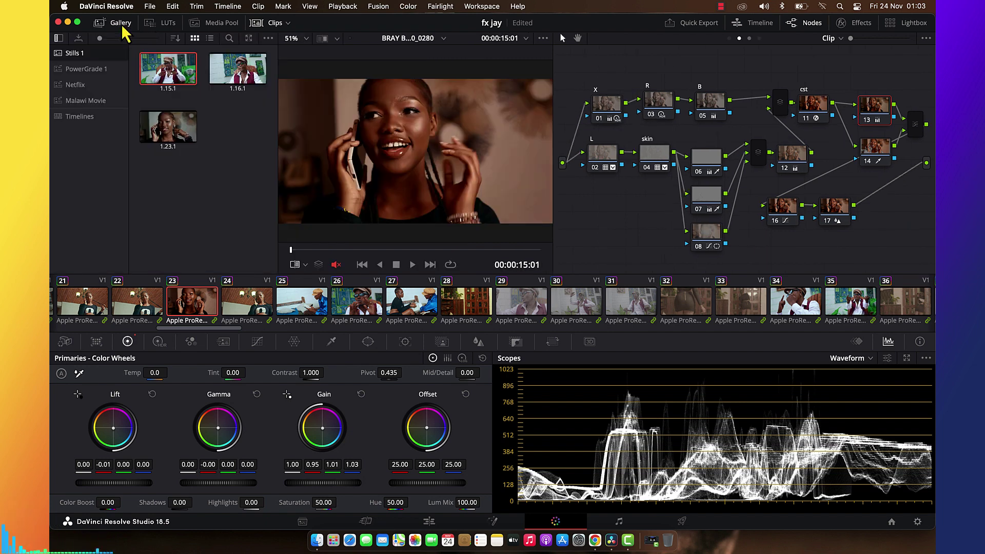
{"action": "right_click", "coordinate": [164, 71]}
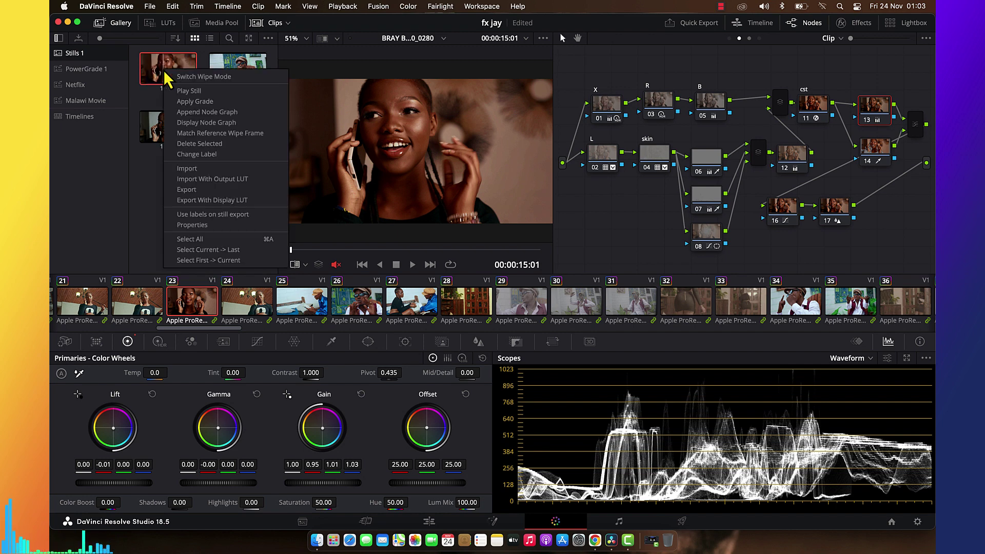
{"action": "left_click", "coordinate": [182, 92]}
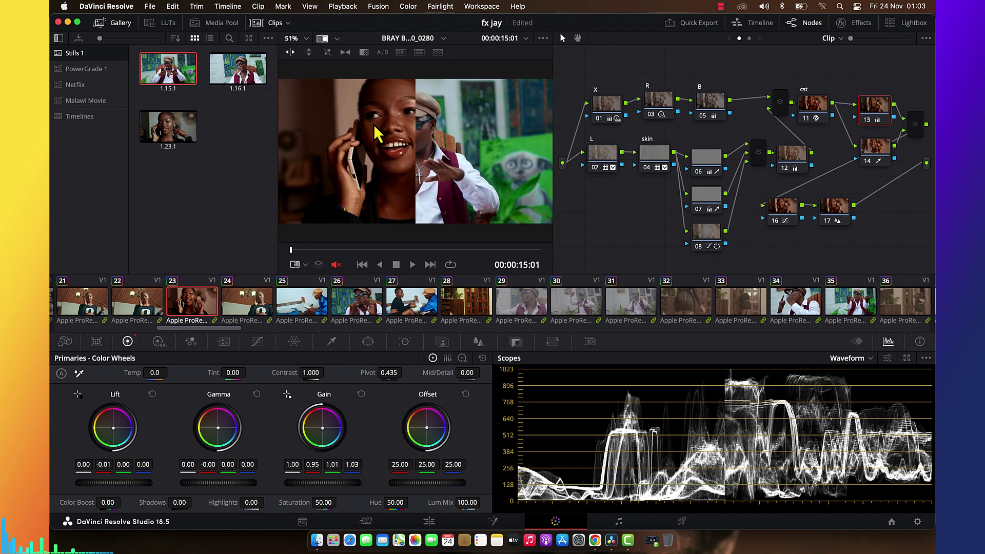
{"action": "left_click", "coordinate": [124, 27]}
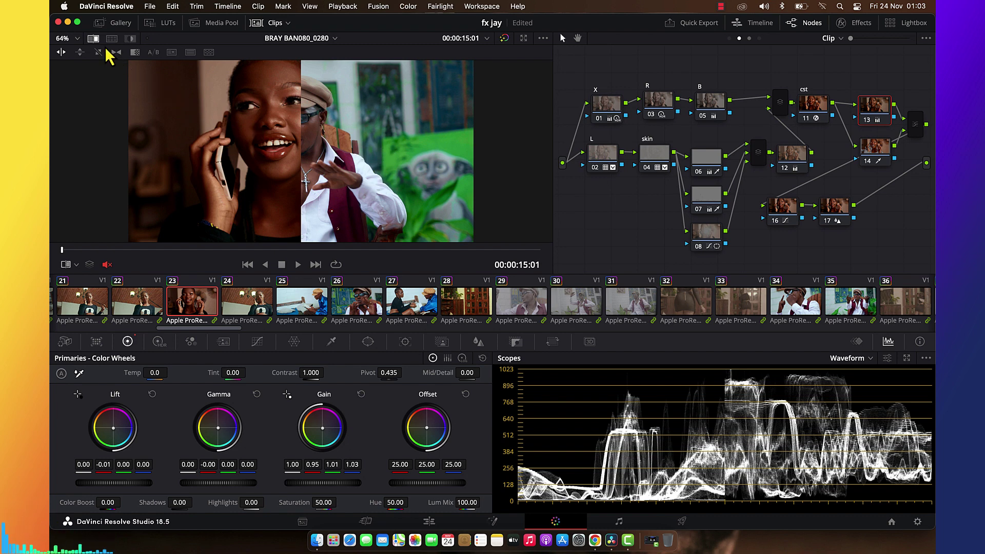
{"action": "left_click", "coordinate": [93, 38]}
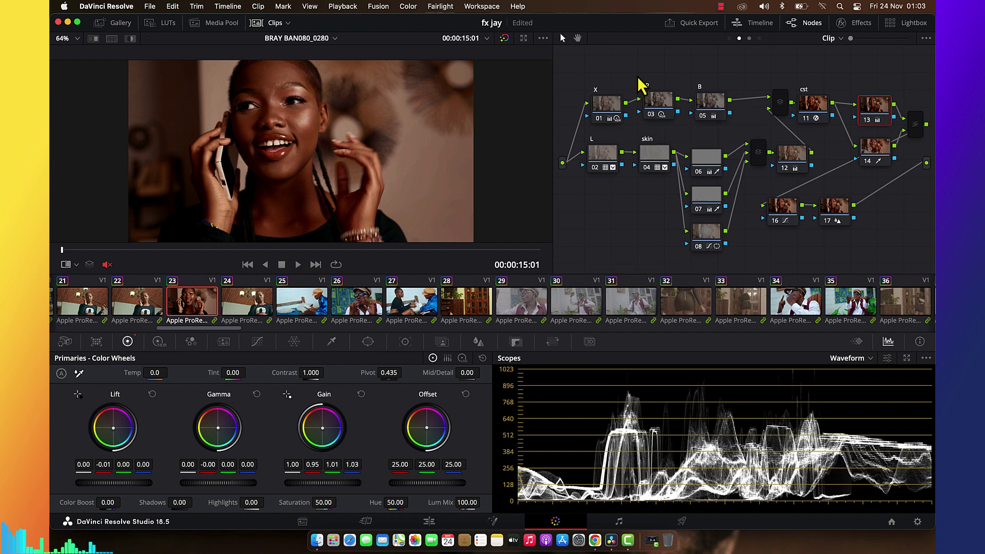
- Undo the grade applied to clip 23, compare the shot with node 06 on and off, and leave the node disabled
{"action": "key", "text": "super+z"}
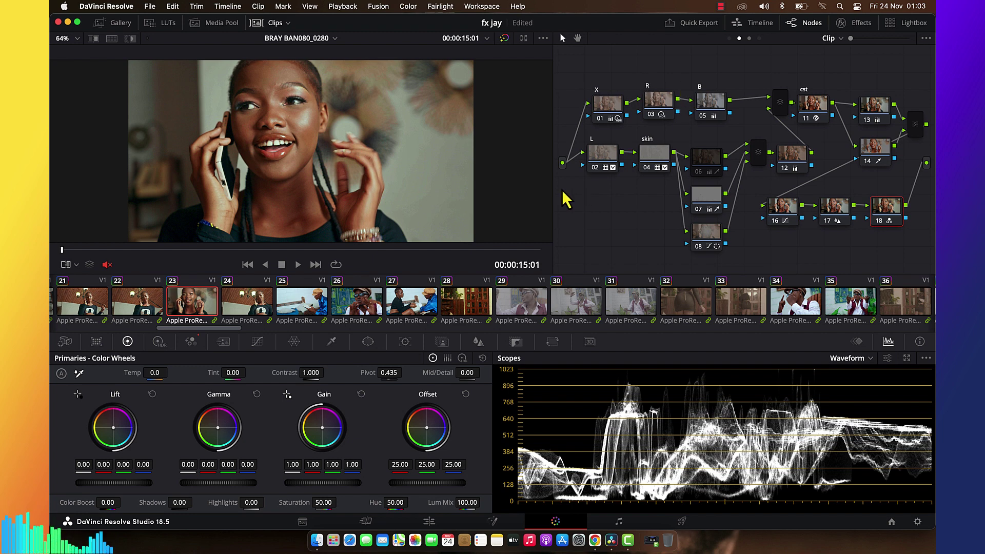
{"action": "left_click", "coordinate": [710, 167]}
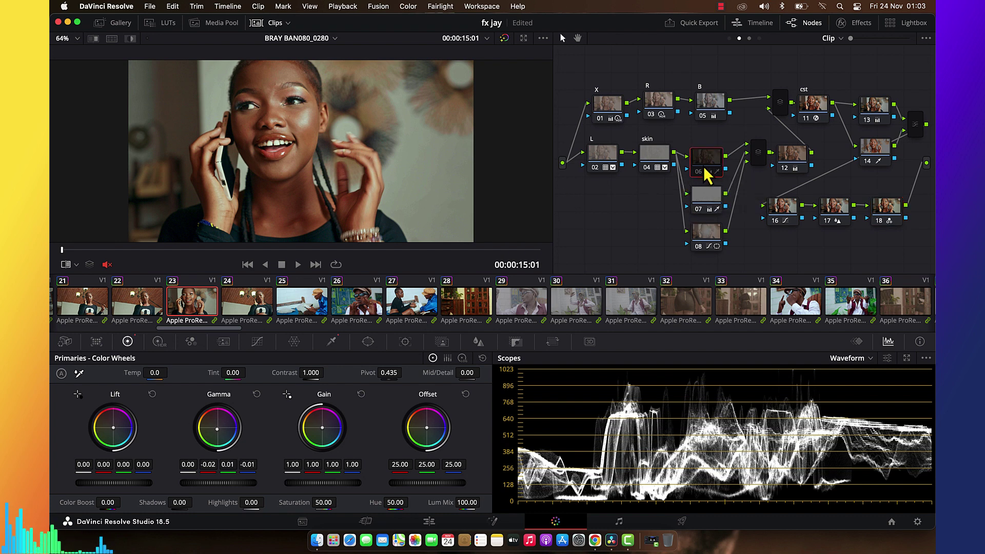
{"action": "left_click", "coordinate": [704, 173]}
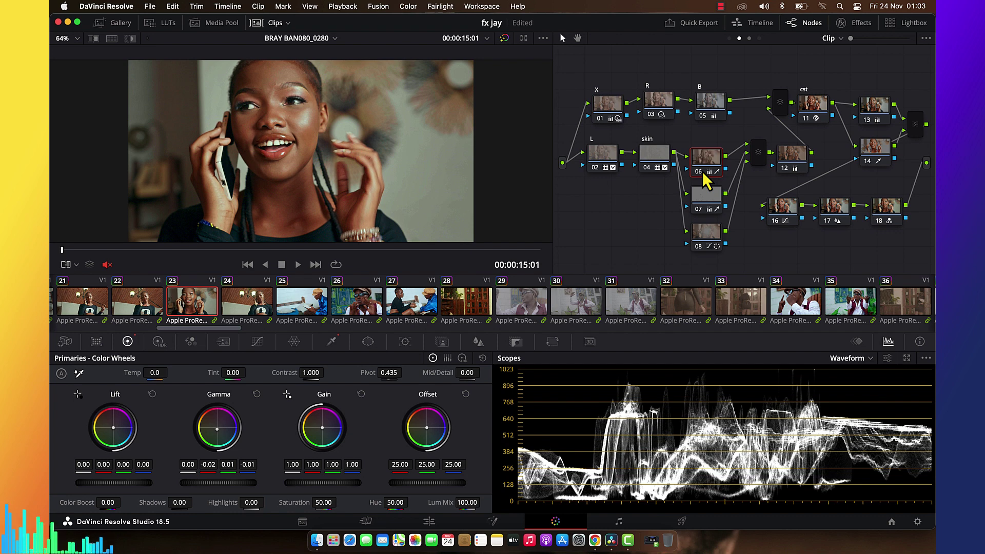
{"action": "left_click", "coordinate": [703, 173]}
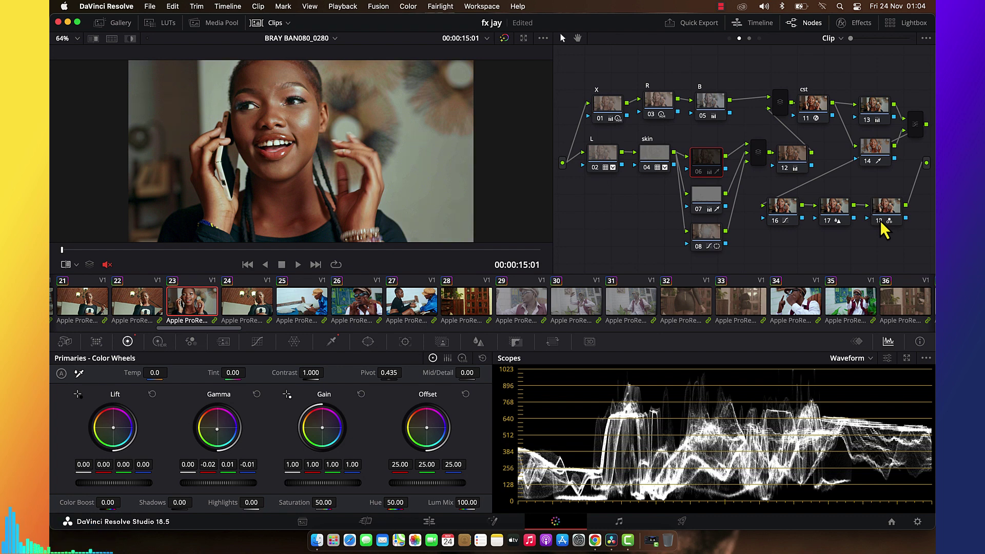
- Review the graded shot in clip 32 from its first frame to near its end
{"action": "scroll", "coordinate": [831, 310], "scroll_direction": "right", "scroll_amount": 2}
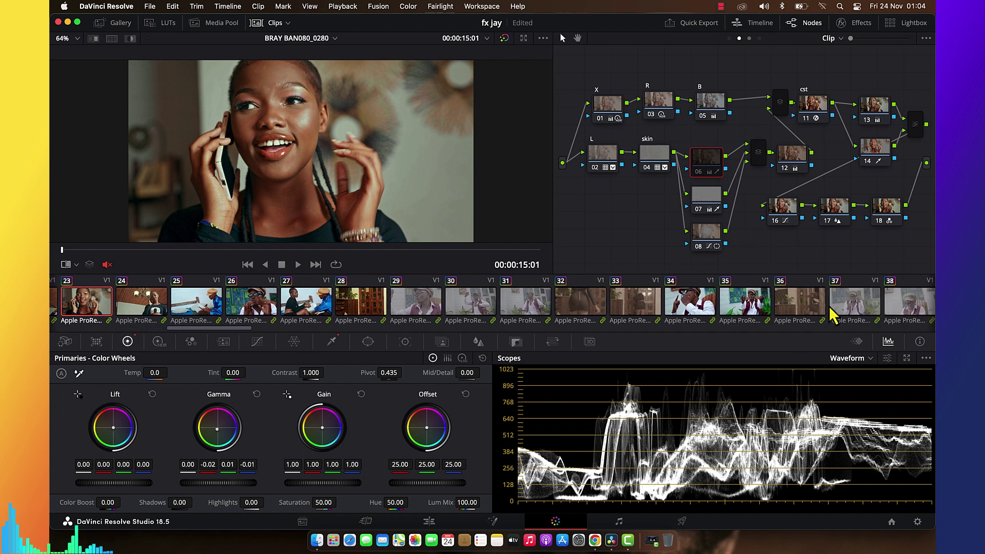
{"action": "left_click", "coordinate": [594, 308]}
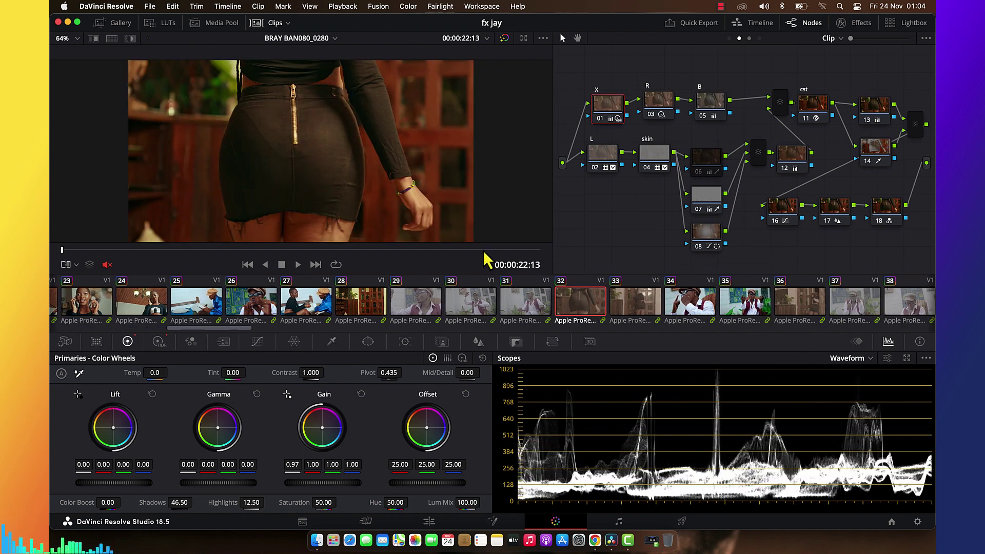
{"action": "left_click_drag", "start_coordinate": [484, 250], "coordinate": [513, 250]}
{"action": "scroll", "coordinate": [635, 296], "scroll_direction": "right", "scroll_amount": 10}
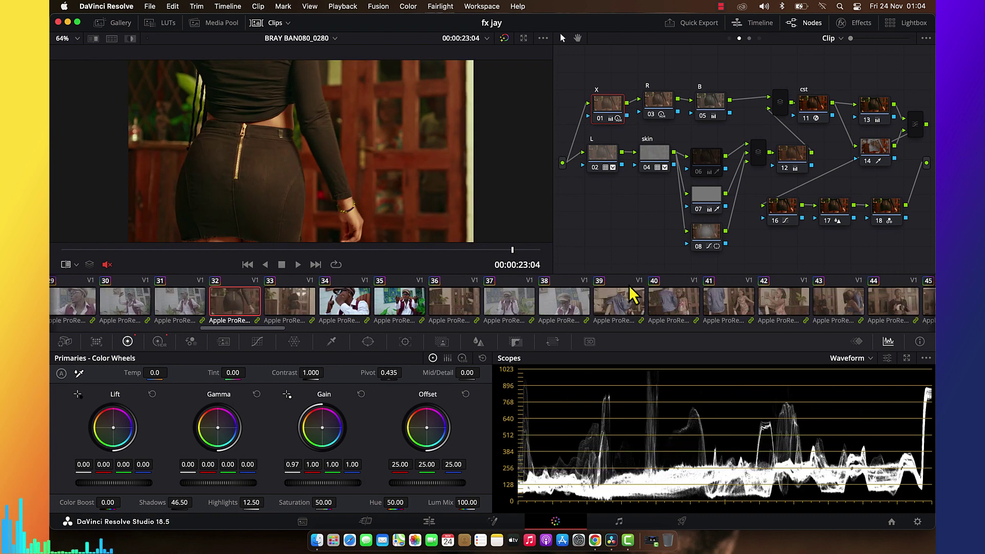
- Compare clip 42 with node 18 off and on, and with its whole grade bypassed and restored
{"action": "left_click", "coordinate": [578, 306]}
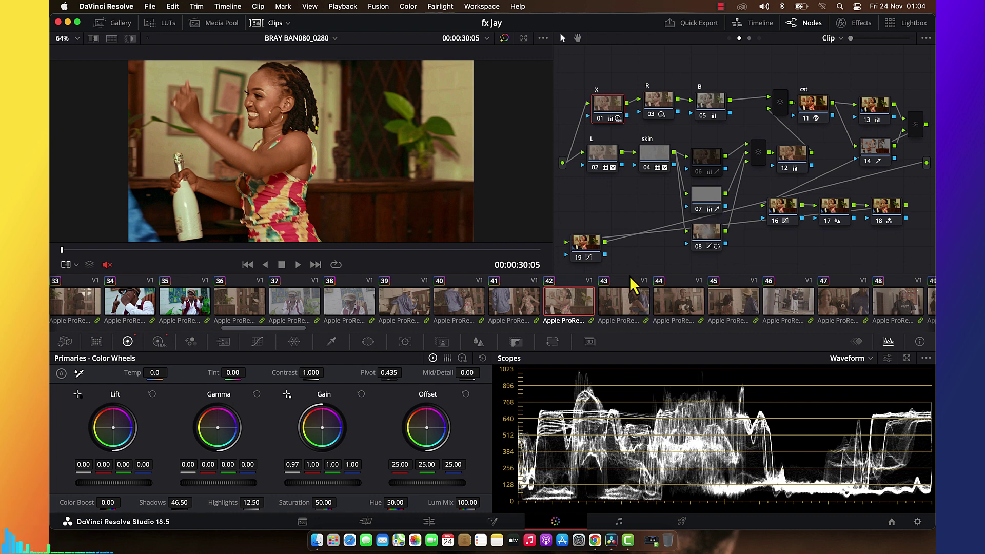
{"action": "left_click", "coordinate": [879, 221]}
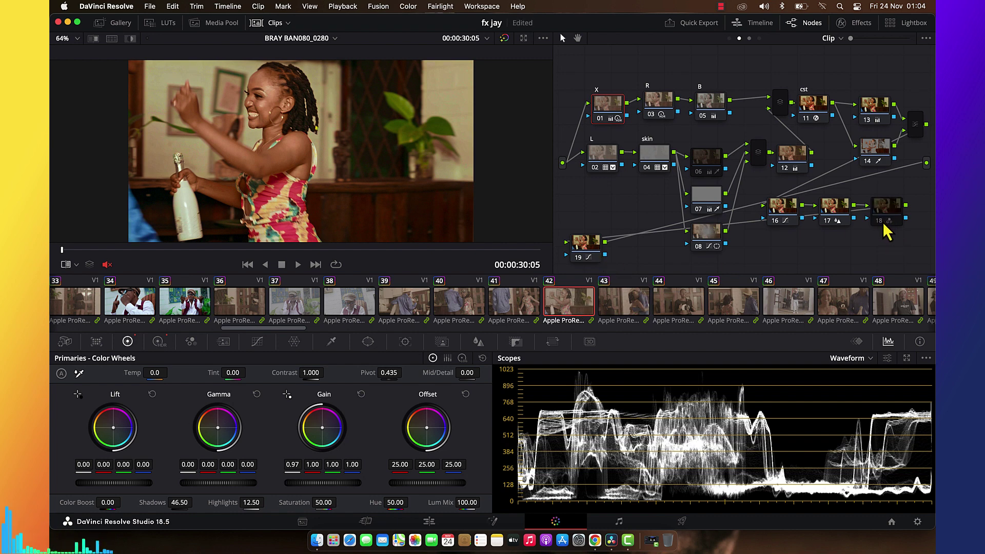
{"action": "left_click", "coordinate": [884, 224]}
{"action": "left_click", "coordinate": [505, 39]}
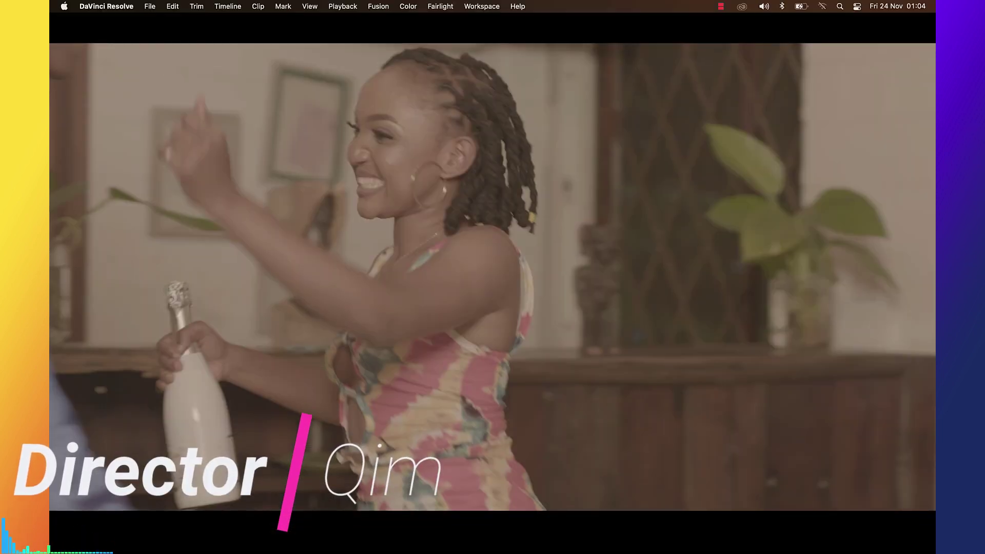
{"action": "key", "text": "Escape"}
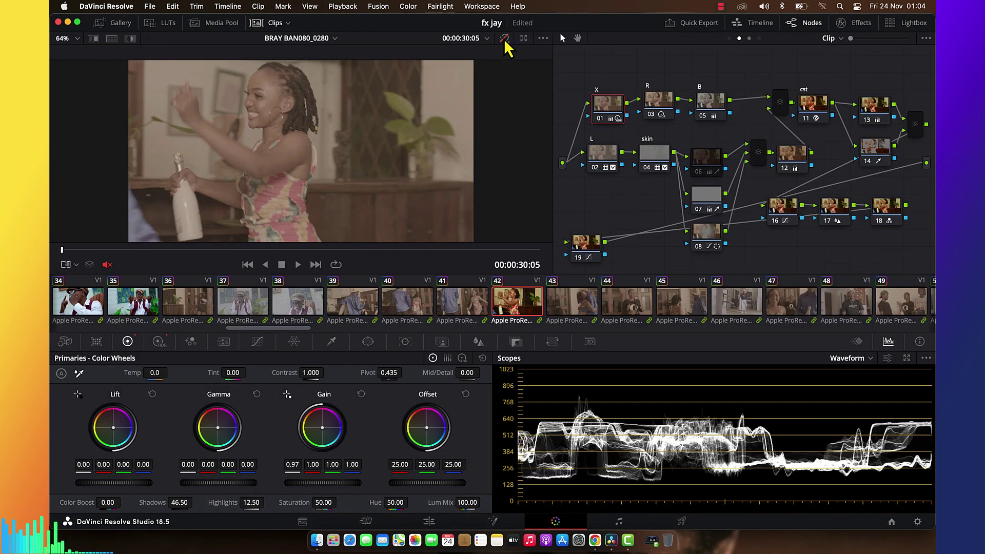
{"action": "left_click", "coordinate": [504, 38]}
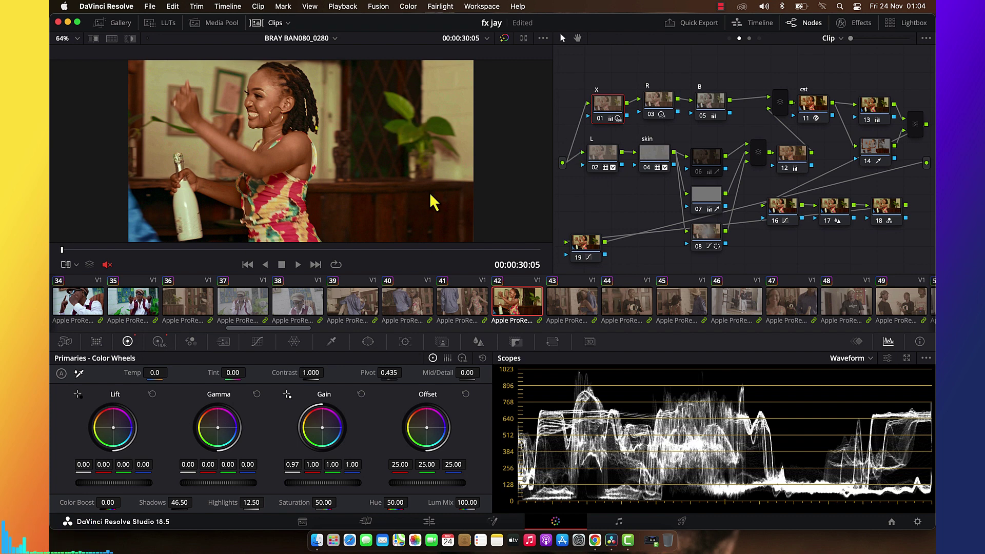
- Review the graded shots and node trees of clips 47 and 66
{"action": "left_click", "coordinate": [795, 308]}
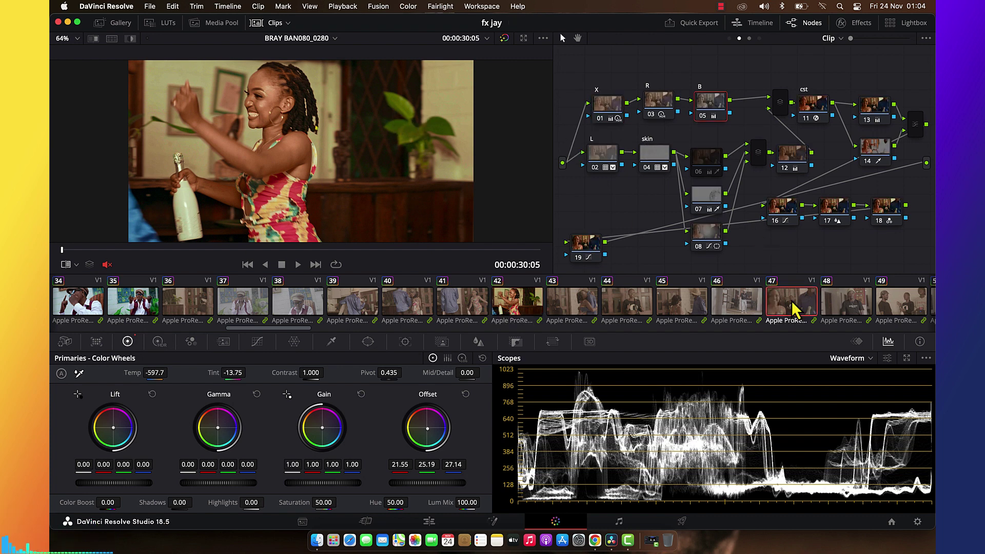
{"action": "scroll", "coordinate": [795, 309], "scroll_direction": "right", "scroll_amount": 10}
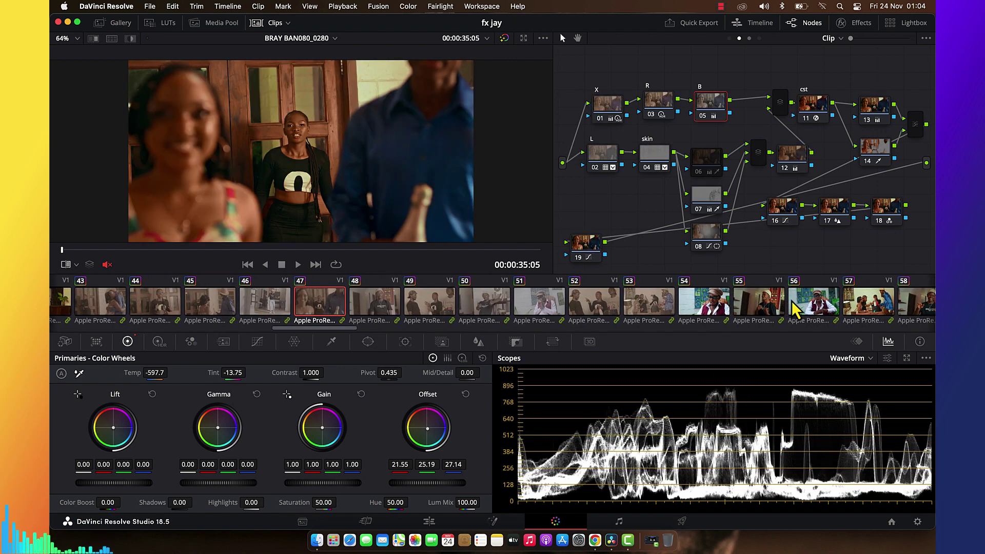
{"action": "scroll", "coordinate": [795, 308], "scroll_direction": "right", "scroll_amount": 10}
{"action": "left_click", "coordinate": [728, 308]}
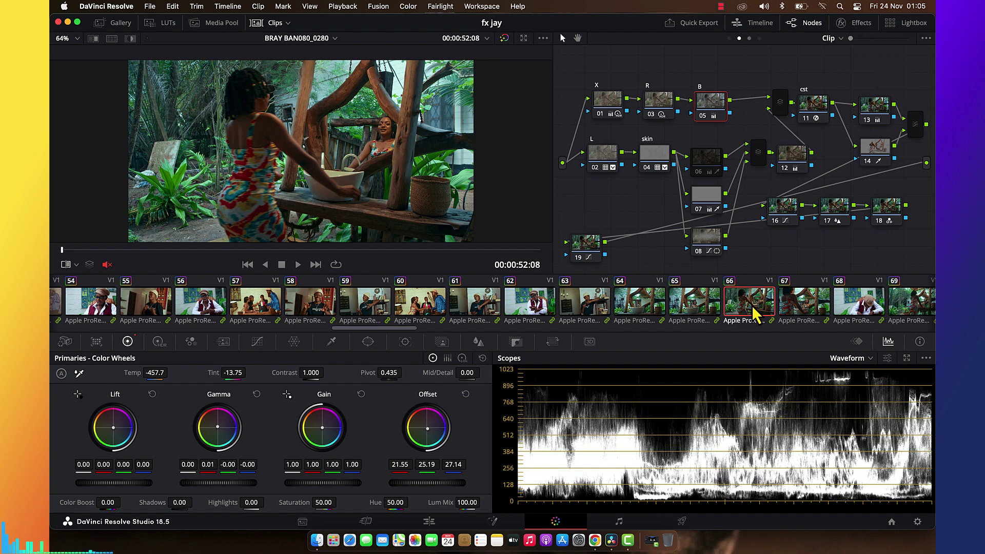
- Select all the timeline clips and look over their options for adding them to a group
{"action": "key", "text": "super+a"}
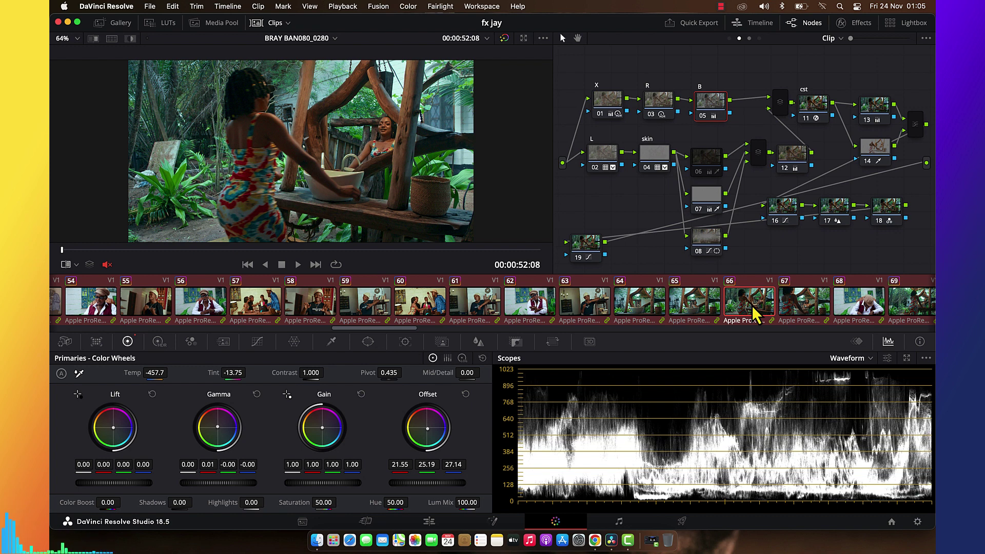
{"action": "right_click", "coordinate": [755, 312]}
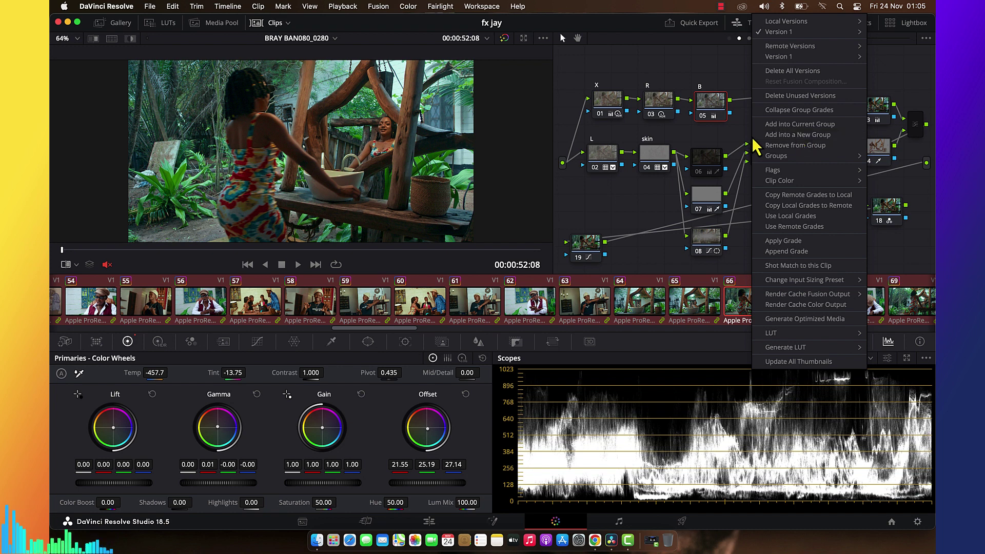
{"action": "left_click", "coordinate": [681, 84]}
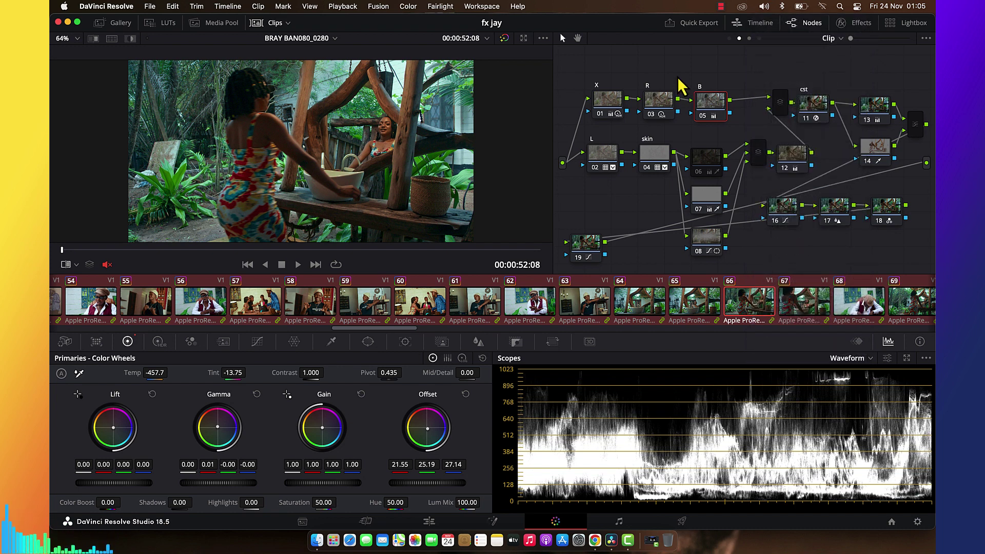
- Inspect the Group Pre-Clip and Group Post-Clip node graphs, and return to nodes 01 and 18 of the clip's grade
{"action": "left_click", "coordinate": [730, 39]}
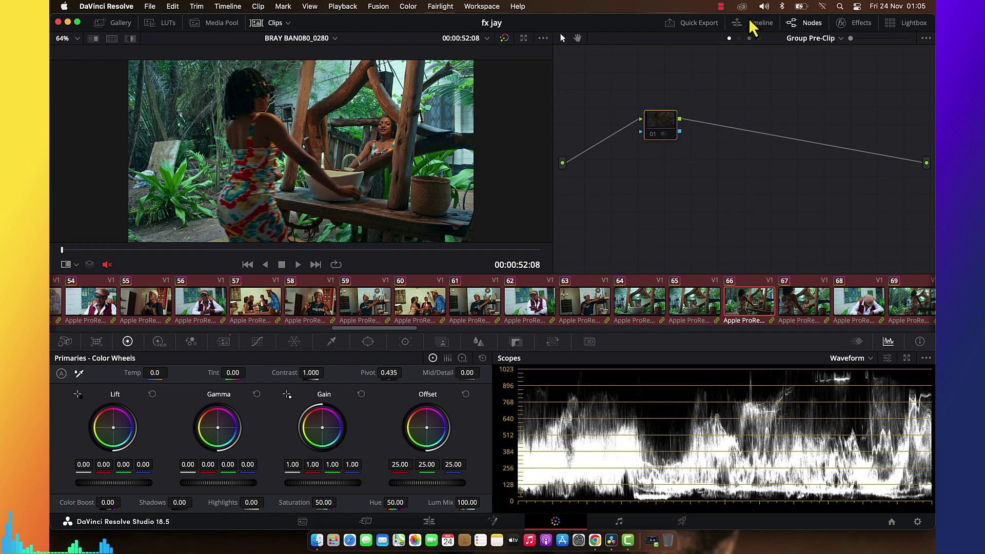
{"action": "left_click", "coordinate": [740, 39]}
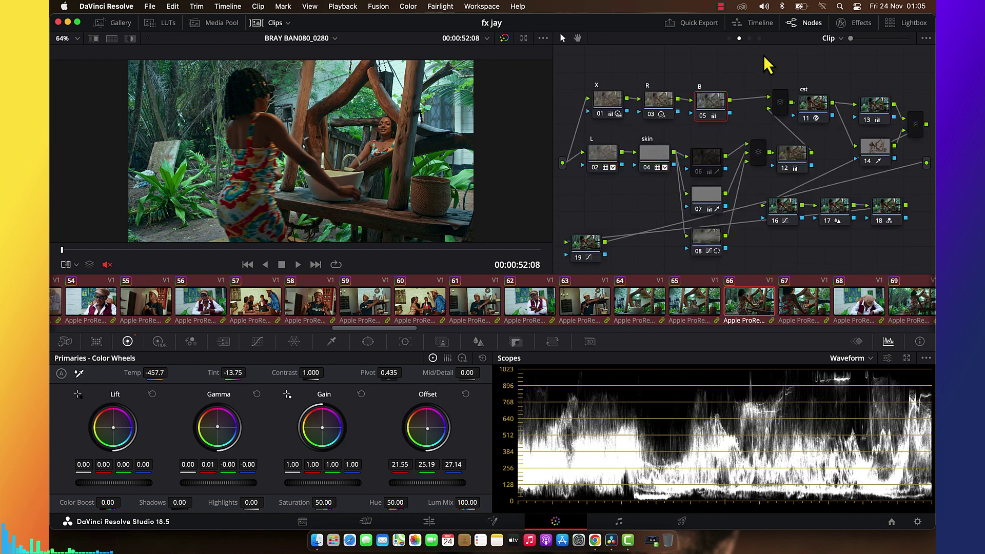
{"action": "left_click", "coordinate": [750, 39]}
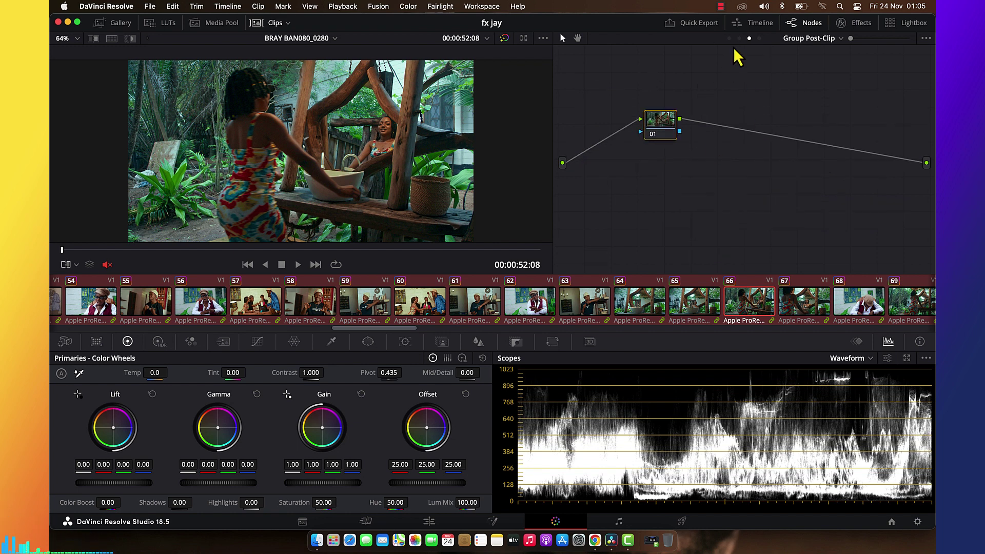
{"action": "left_click", "coordinate": [740, 40]}
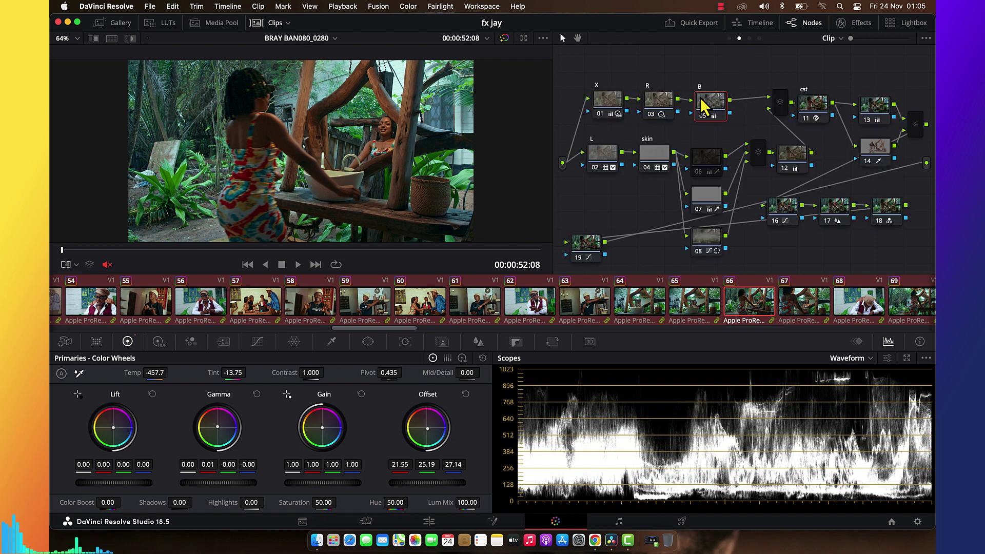
{"action": "left_click", "coordinate": [614, 104]}
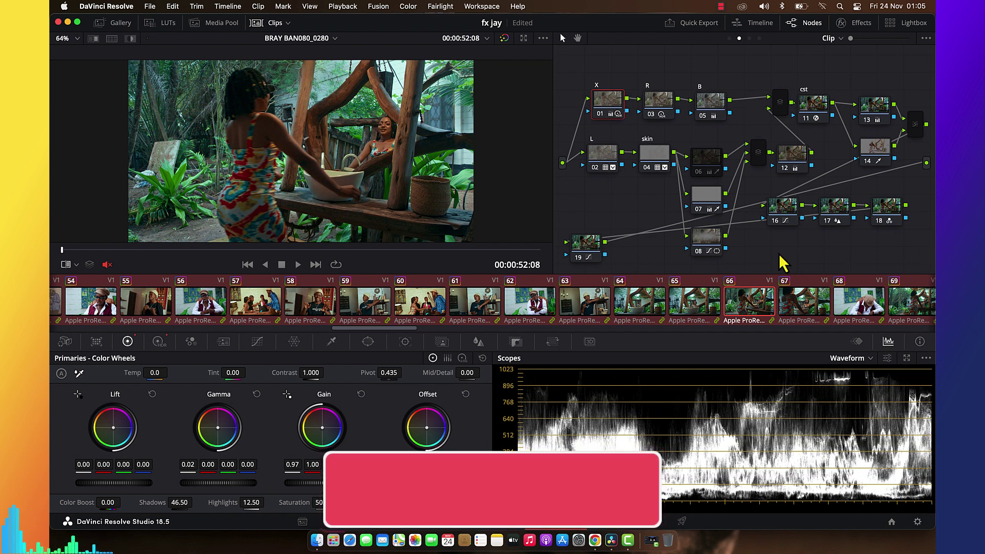
{"action": "left_click", "coordinate": [882, 216]}
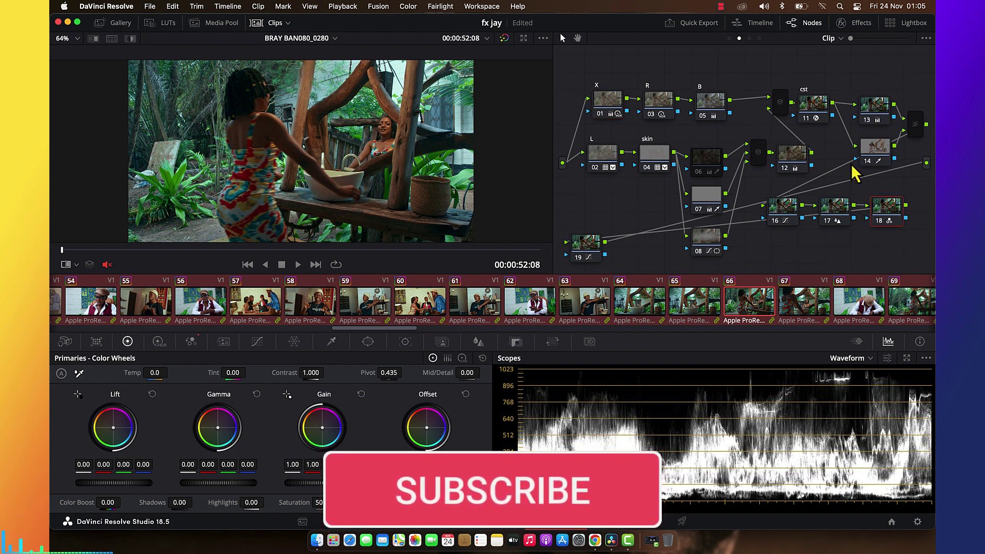
- Examine the temporal and spatial noise reduction settings of the Group Pre-Clip node
{"action": "left_click", "coordinate": [730, 38]}
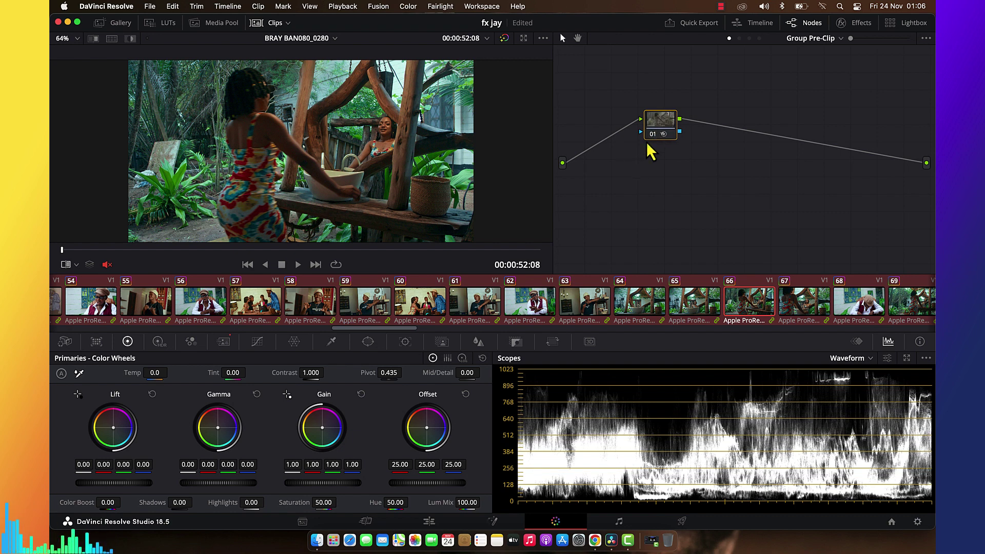
{"action": "left_click", "coordinate": [232, 342]}
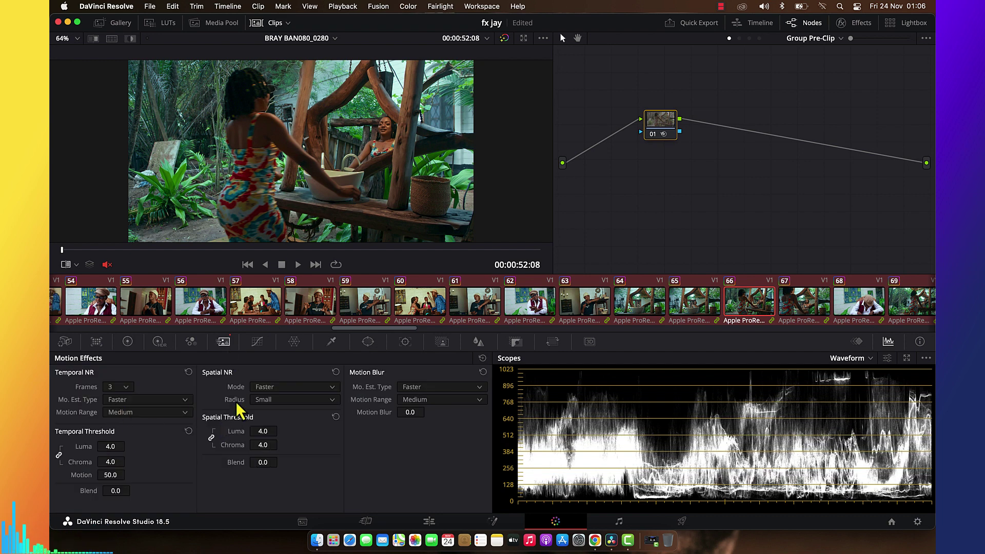
- Examine the Deband settings of the Timeline-level node and view the shot full screen
{"action": "left_click", "coordinate": [759, 39]}
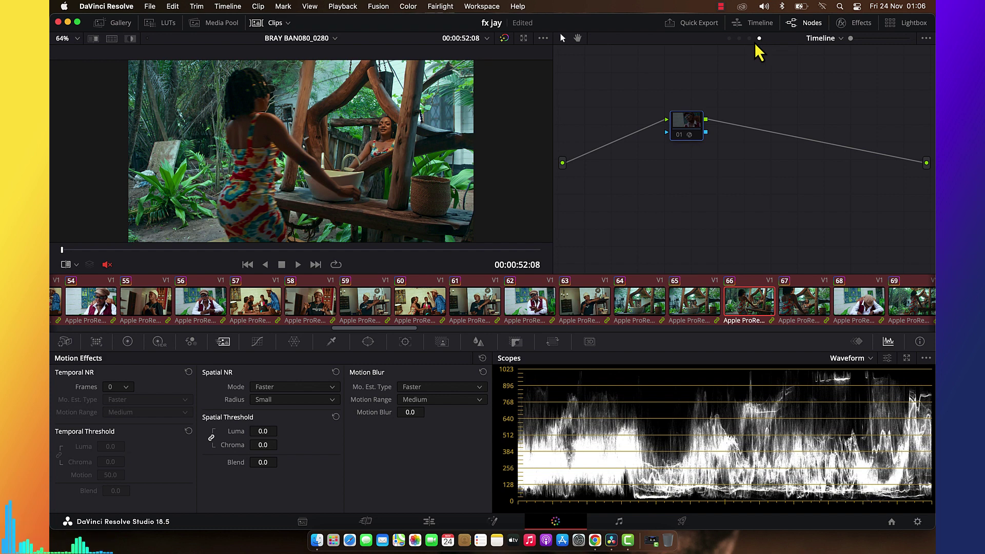
{"action": "left_click", "coordinate": [852, 23]}
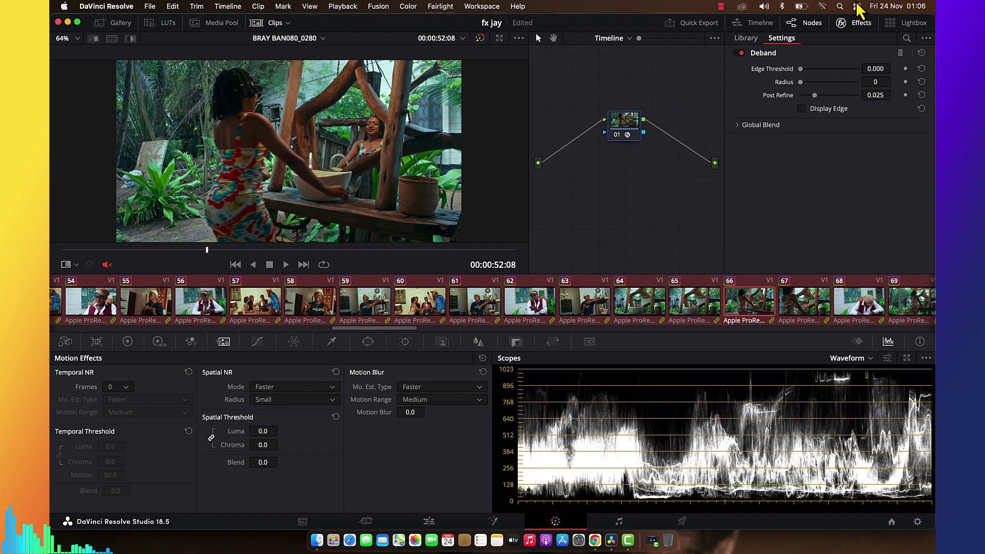
{"action": "left_click", "coordinate": [860, 27]}
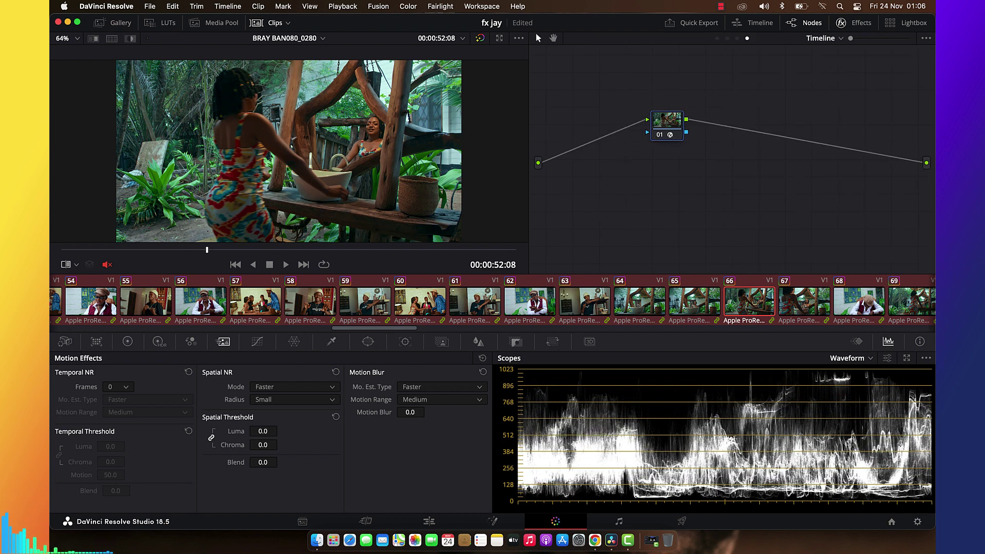
{"action": "key", "text": "super+f"}
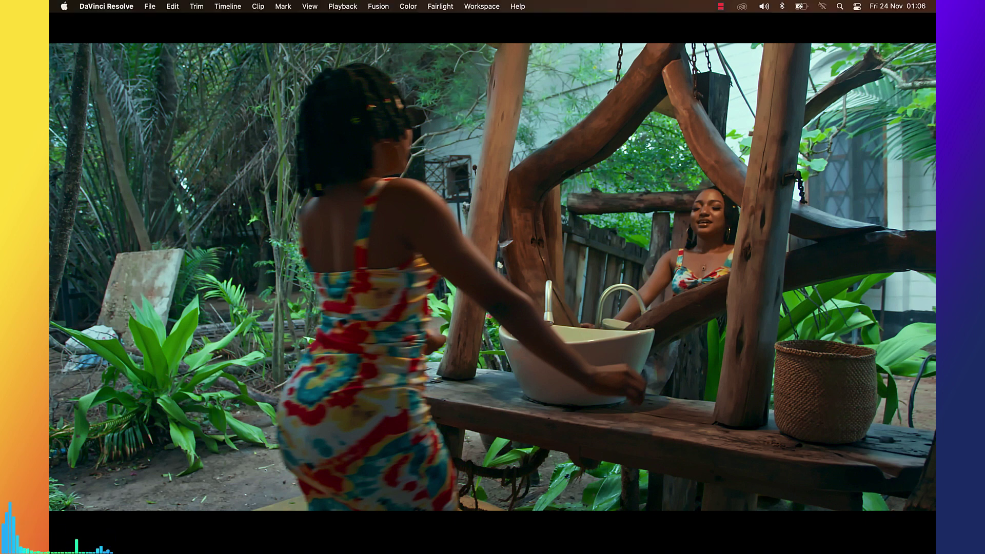
- Leave the full-screen view and review the graded shots of clips 70 and 123
{"action": "key", "text": "super+f"}
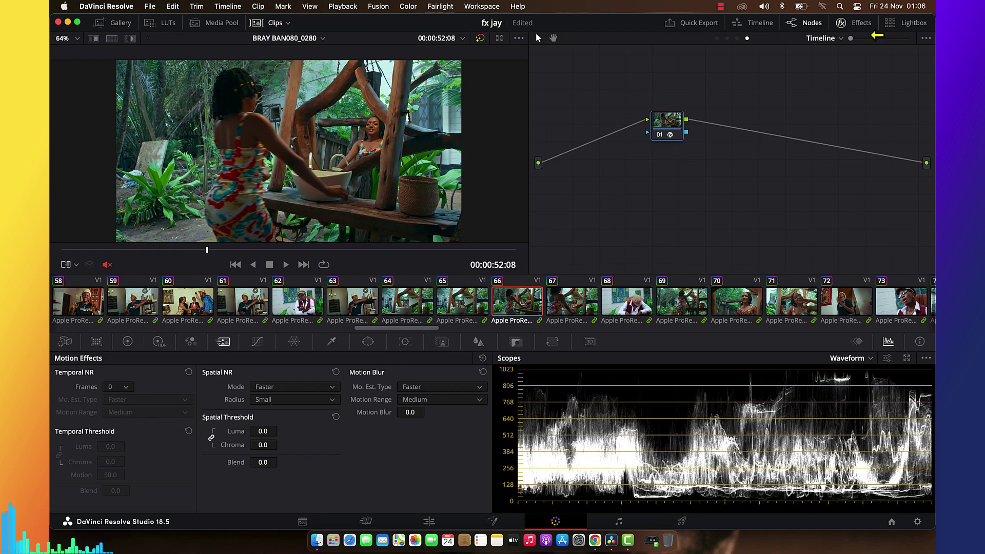
{"action": "left_click", "coordinate": [749, 320]}
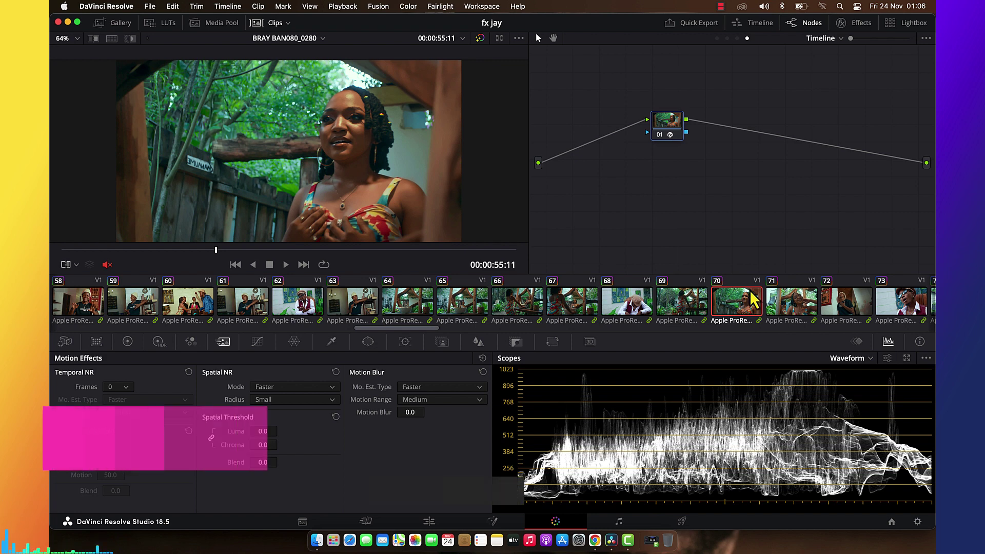
{"action": "scroll", "coordinate": [752, 308], "scroll_direction": "right", "scroll_amount": 15}
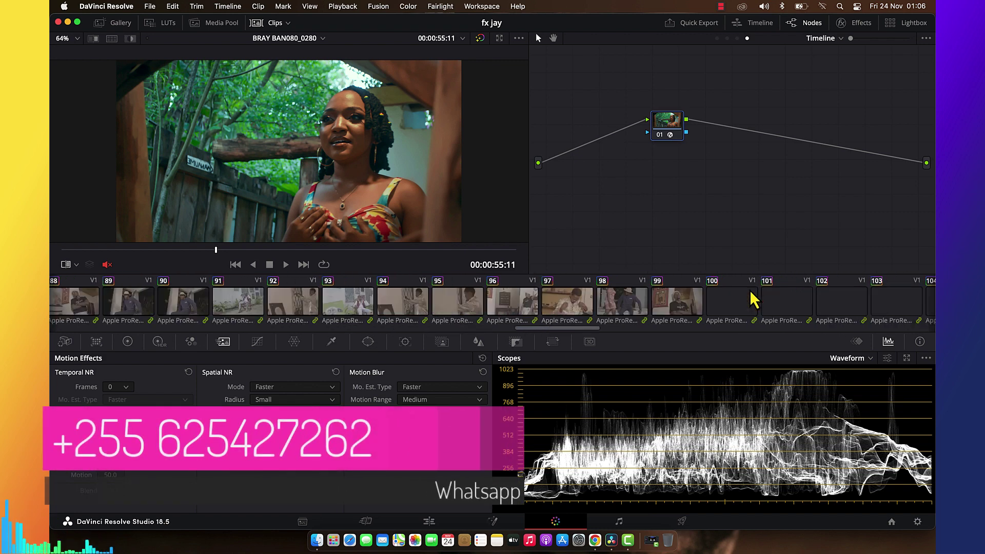
{"action": "scroll", "coordinate": [737, 307], "scroll_direction": "right", "scroll_amount": 8}
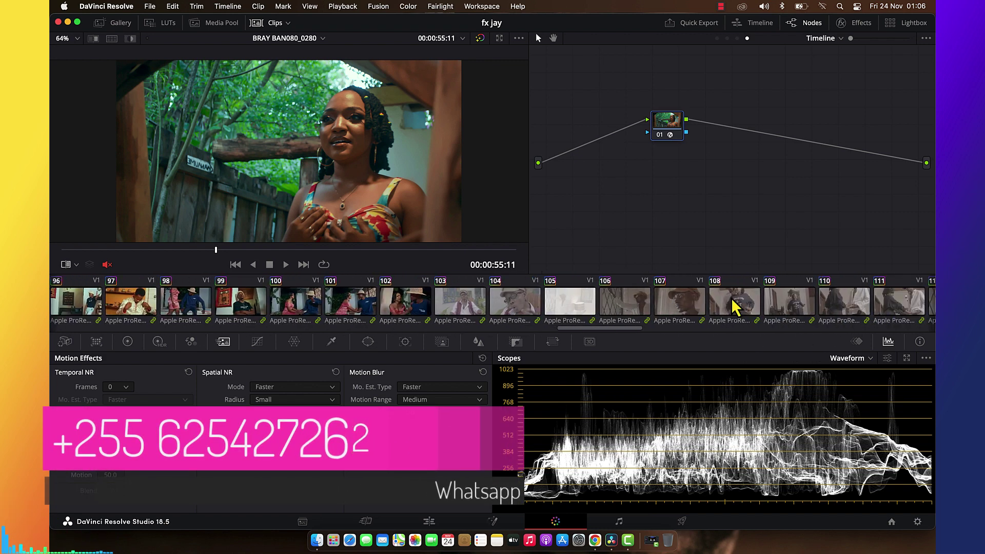
{"action": "scroll", "coordinate": [737, 307], "scroll_direction": "right", "scroll_amount": 16}
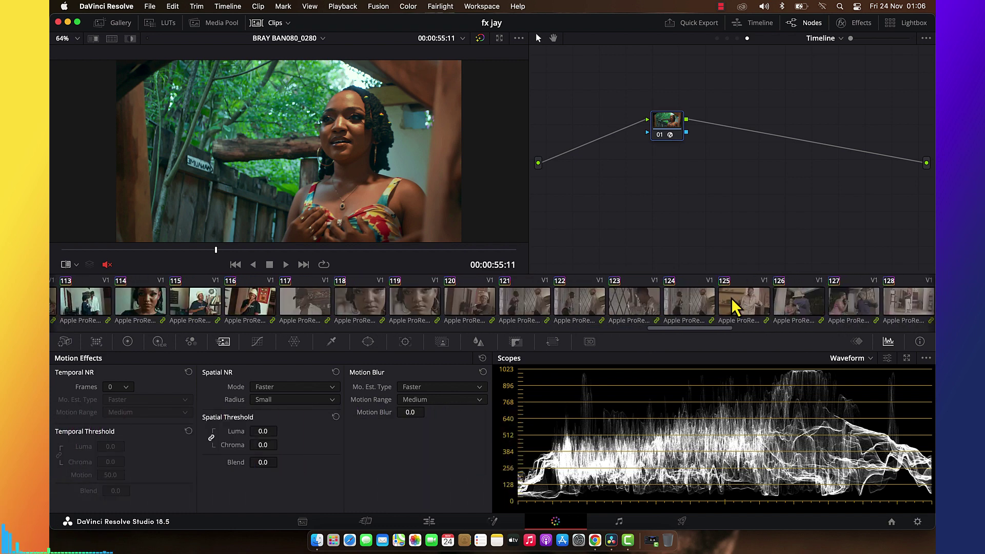
{"action": "scroll", "coordinate": [736, 307], "scroll_direction": "right", "scroll_amount": 3}
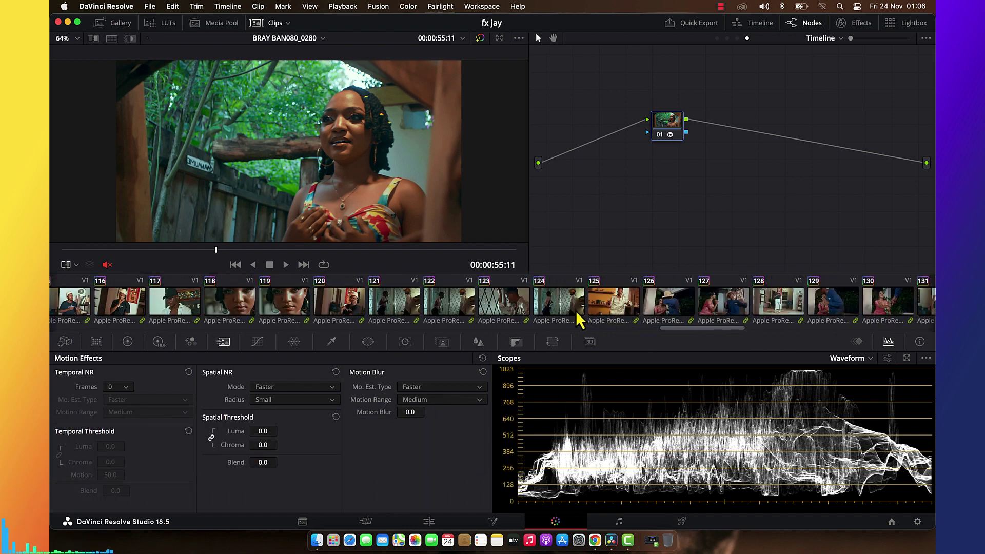
{"action": "left_click", "coordinate": [505, 303]}
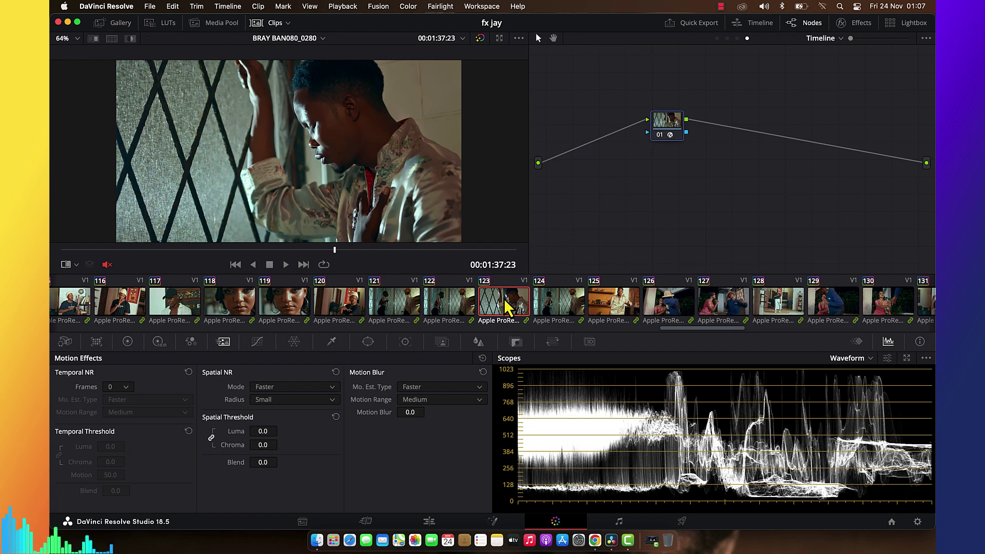
- Bring up the render settings for delivering the graded timeline and hide the clip thumbnails
{"action": "left_click", "coordinate": [682, 529]}
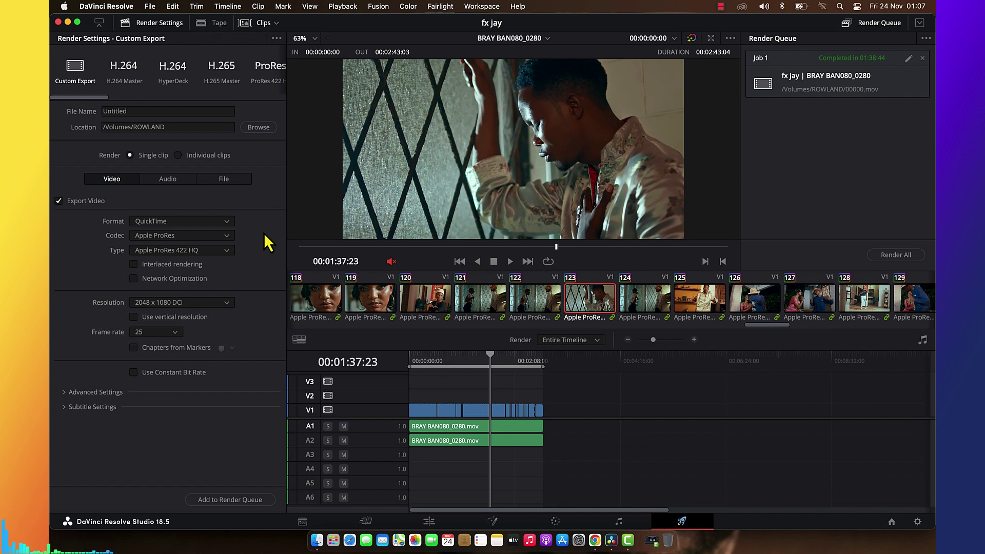
{"action": "left_click", "coordinate": [249, 25]}
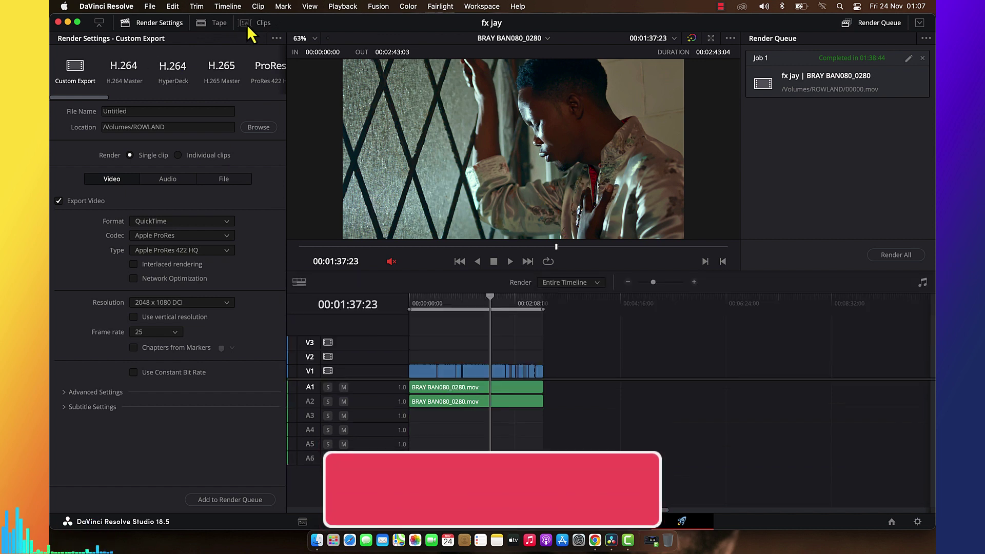